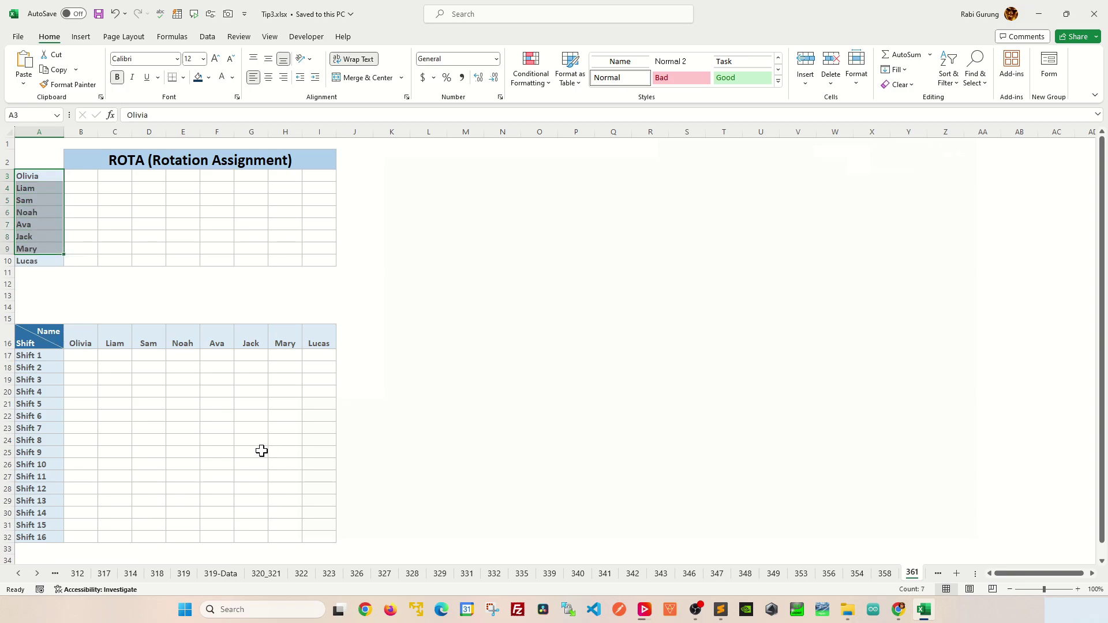
- Start a FILTER formula in cell B3 with the shift labels $A$17:$A$32 as the absolute array
click(238, 293)
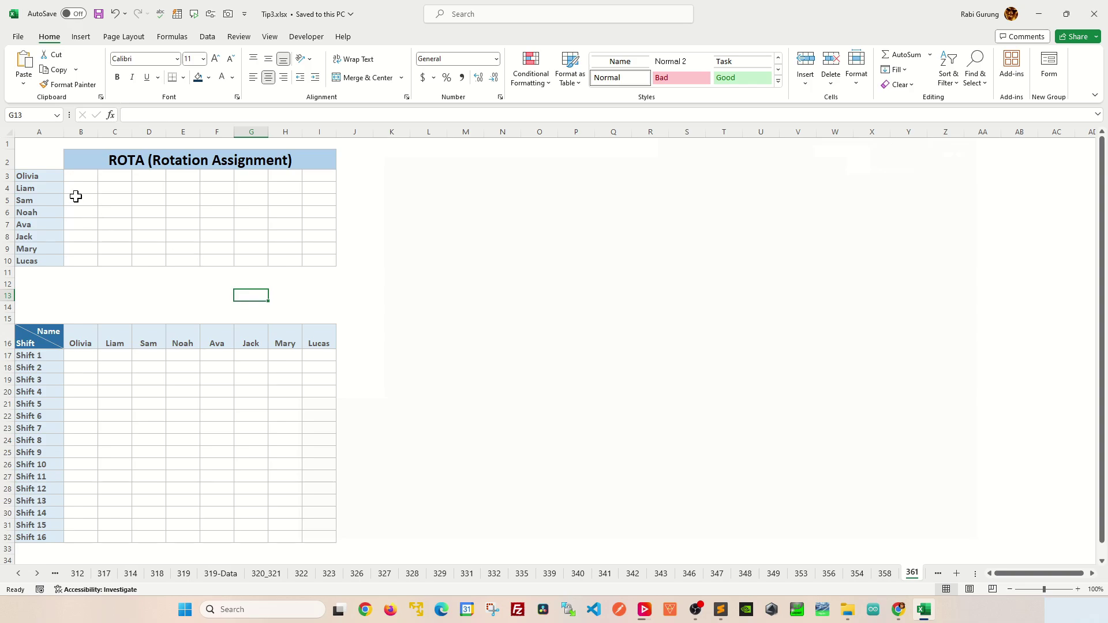
click(78, 177)
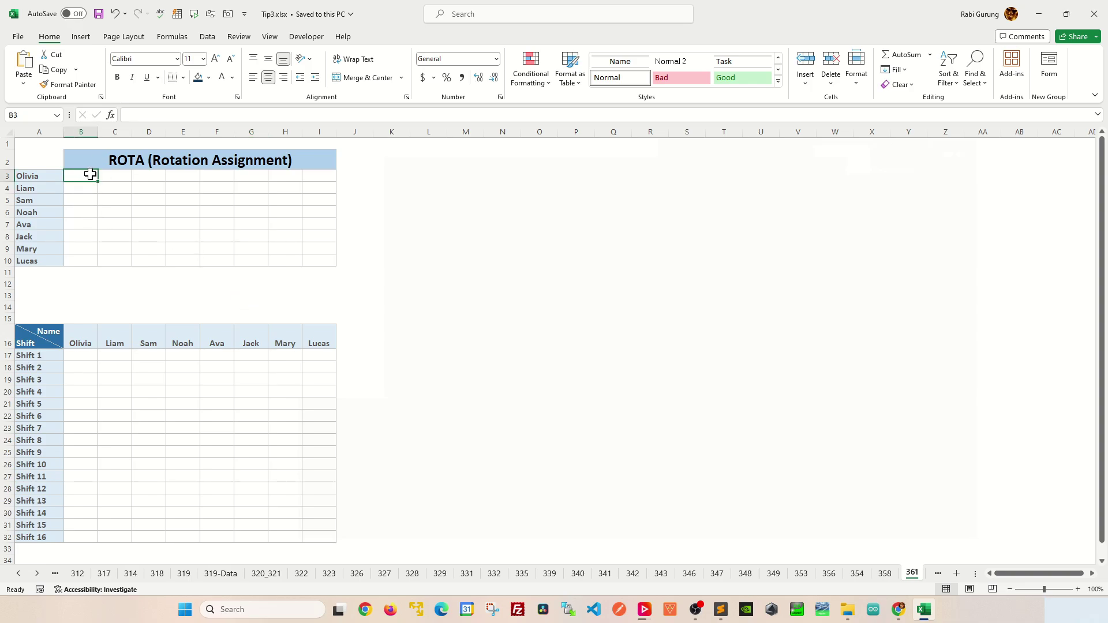
text(=FILTER)
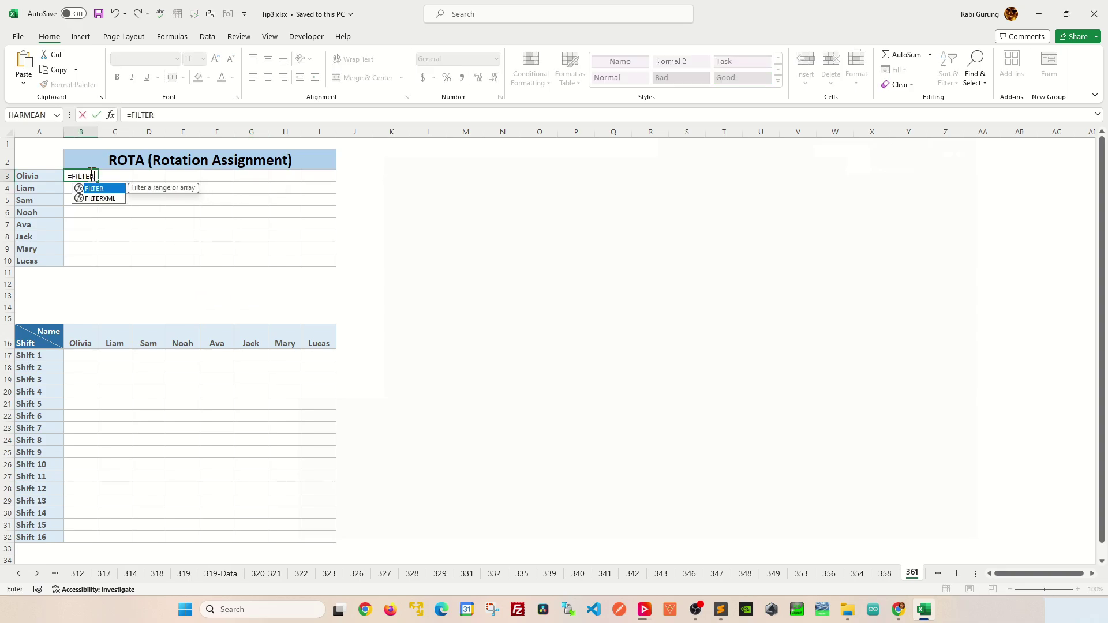
text(()
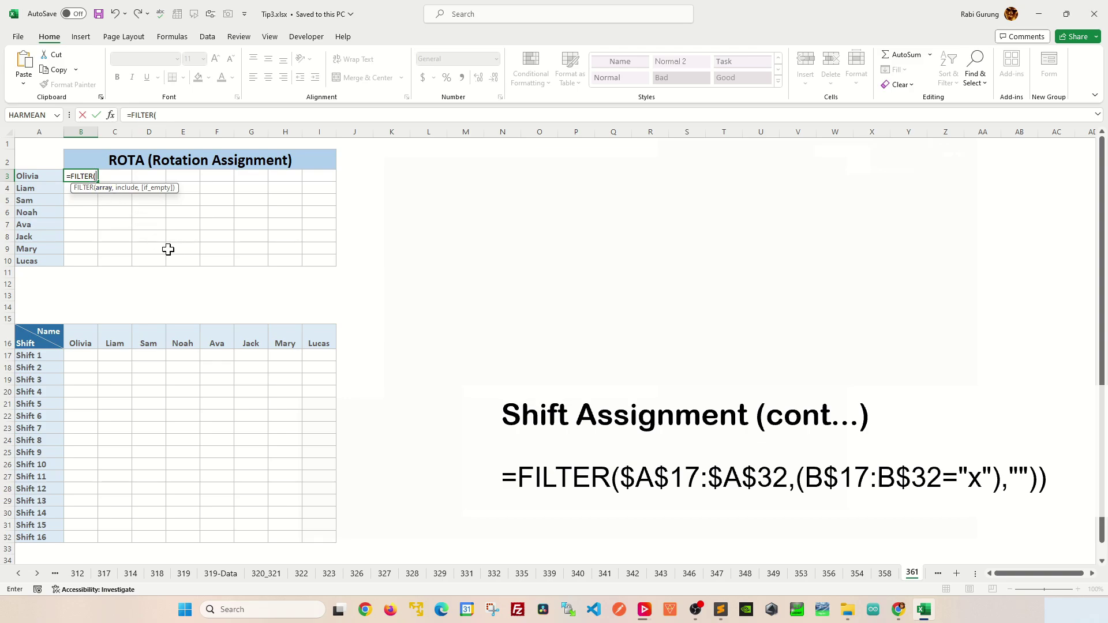
drag(37, 356, 42, 539)
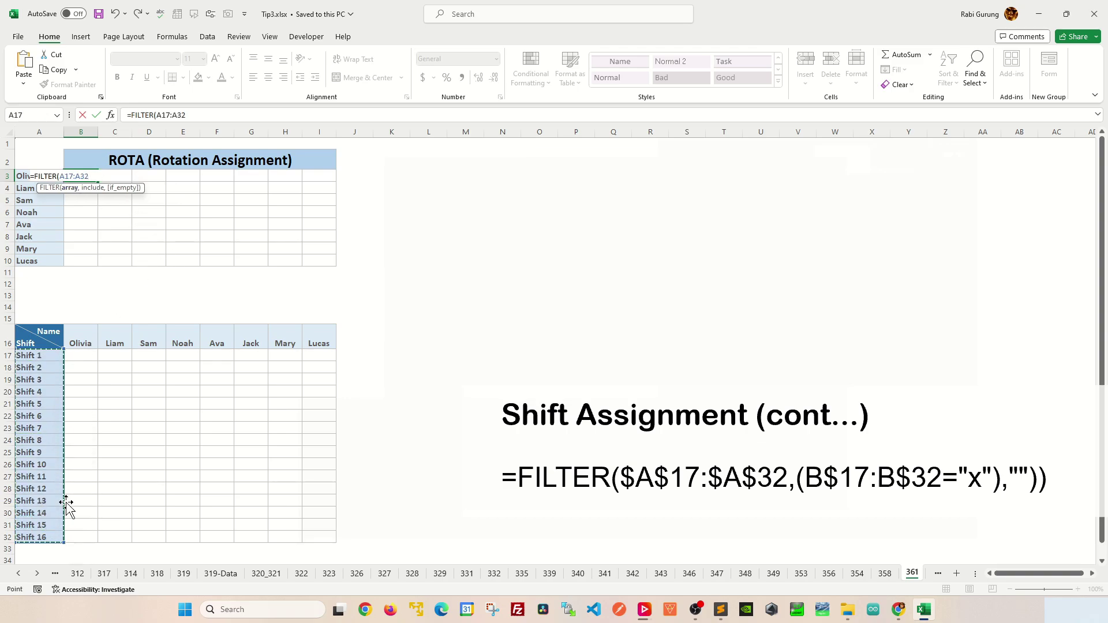
key(F4)
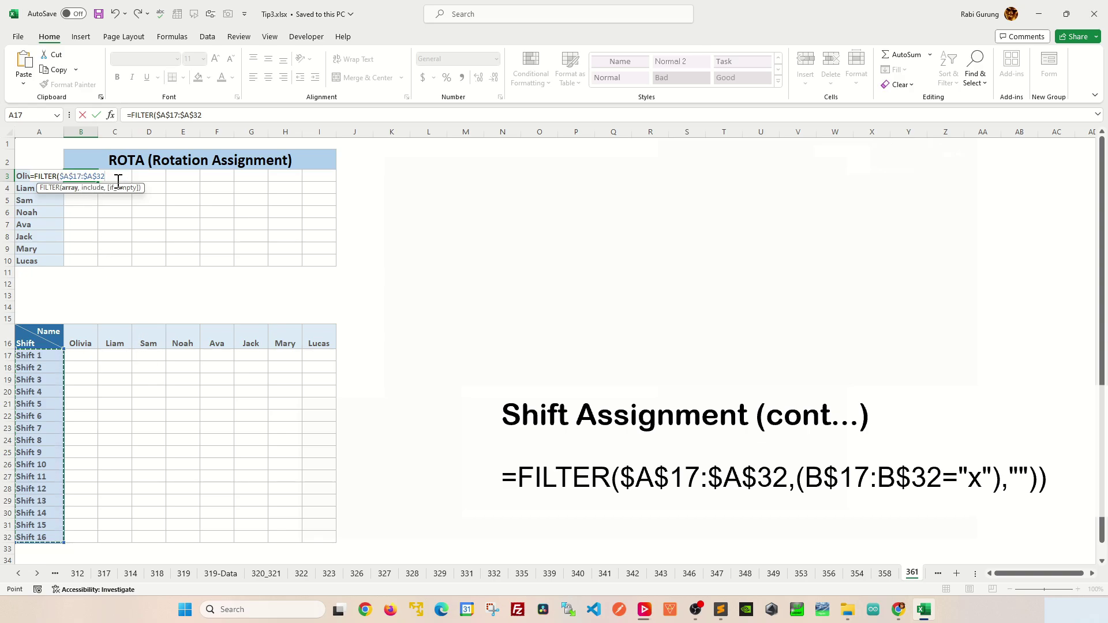
- Complete B3's FILTER formula with the include condition (B$17:B$32="x") and "" for empty results
text(,()
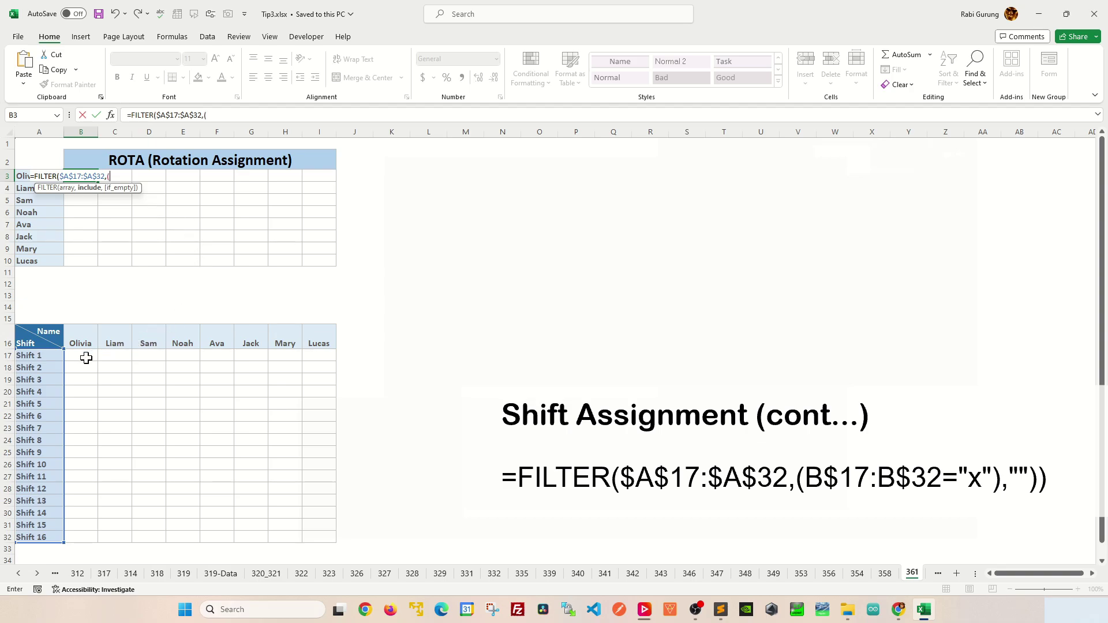
drag(84, 357, 75, 458)
drag(92, 515, 93, 536)
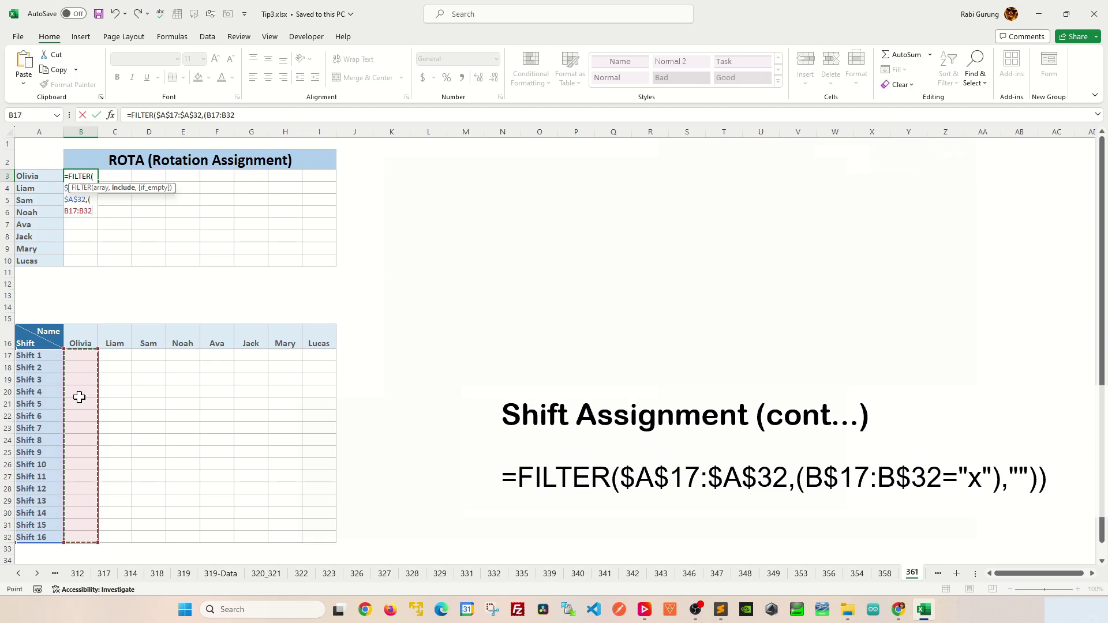
key(F4)
key(F4)
text(=)
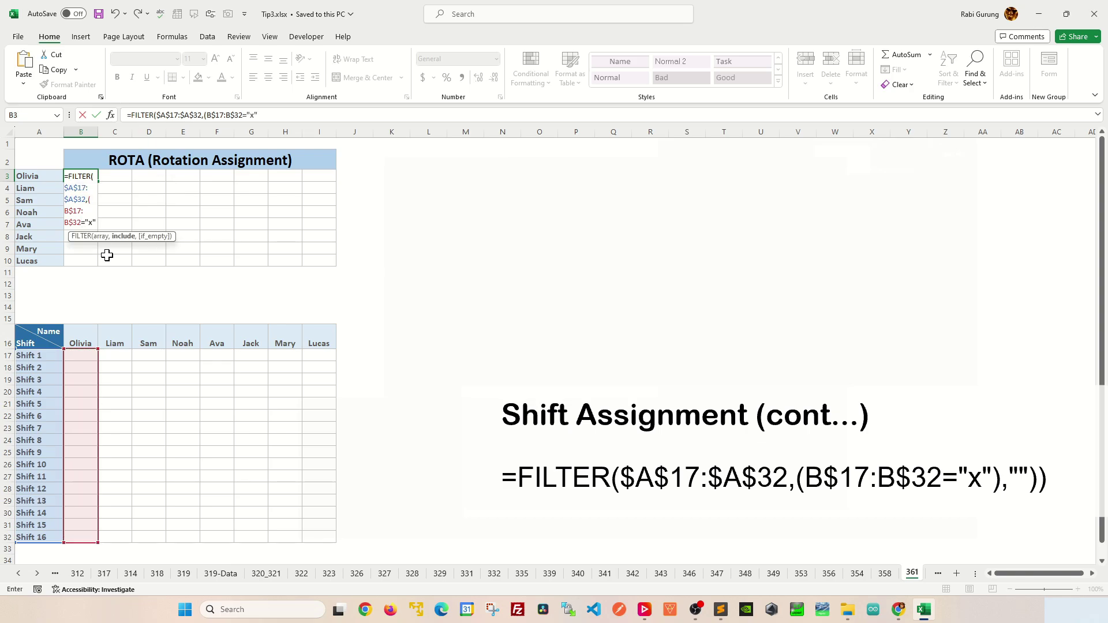
text("x"))
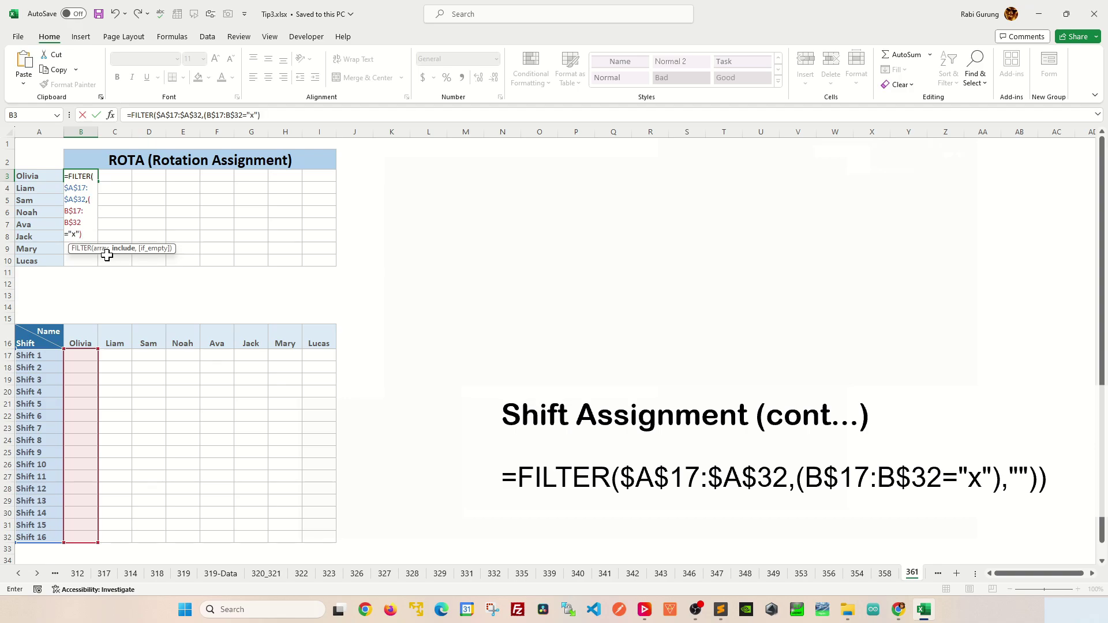
text(,"")
text())
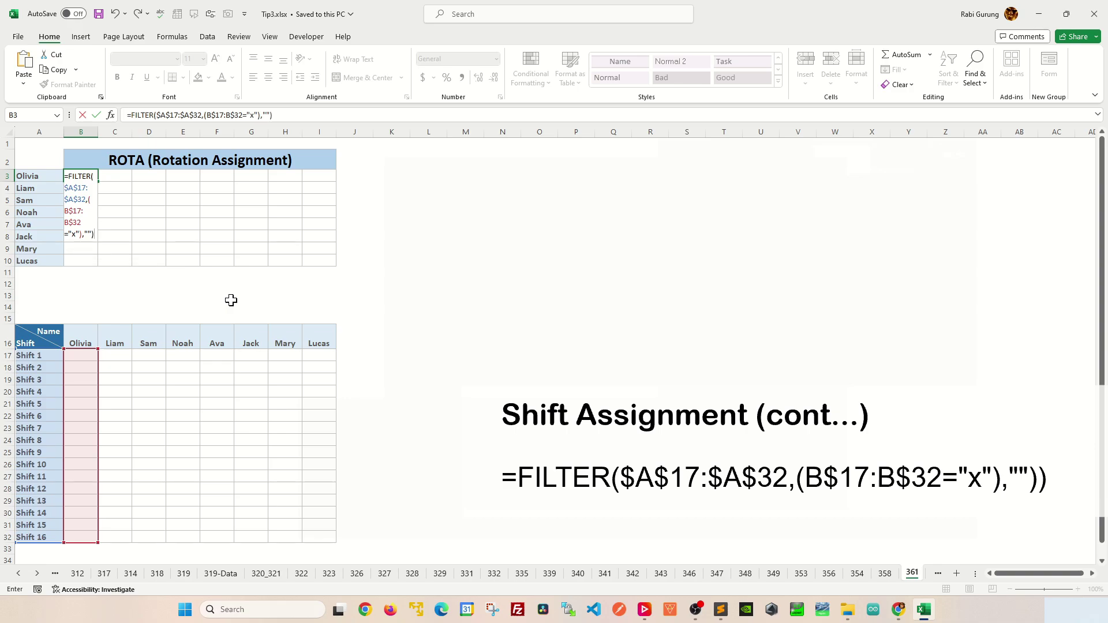
key(Return)
- Mark Shift 3, Shift 6, Shift 9 and Shift 11 with x in column B of the shift table
click(79, 404)
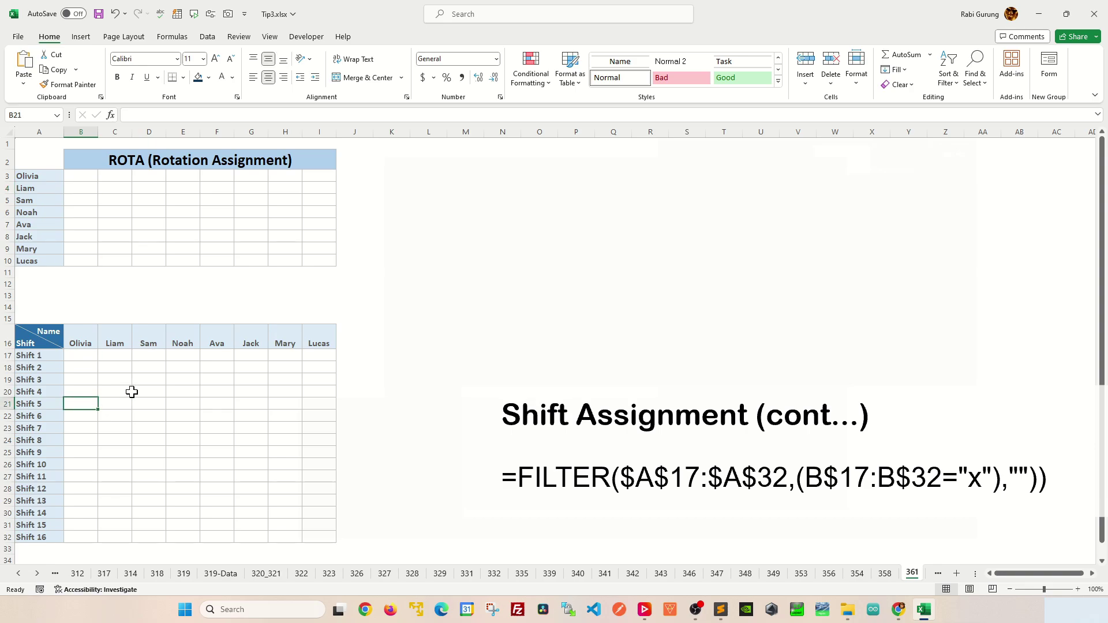
key(Up)
key(Up)
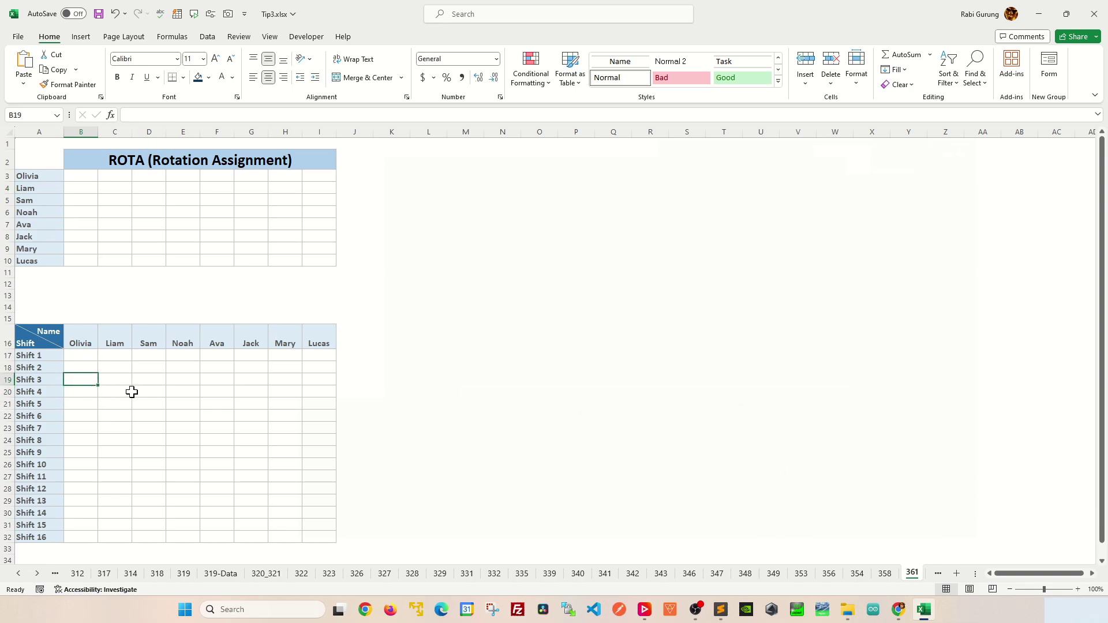
text(x)
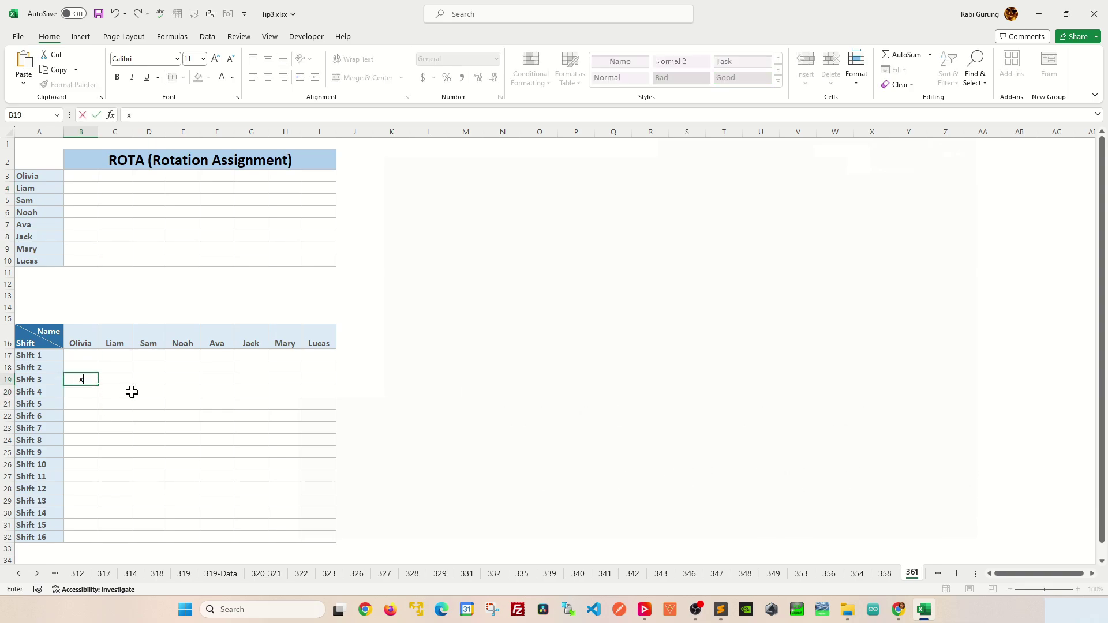
key(Return)
key(Down)
key(Down)
text(x)
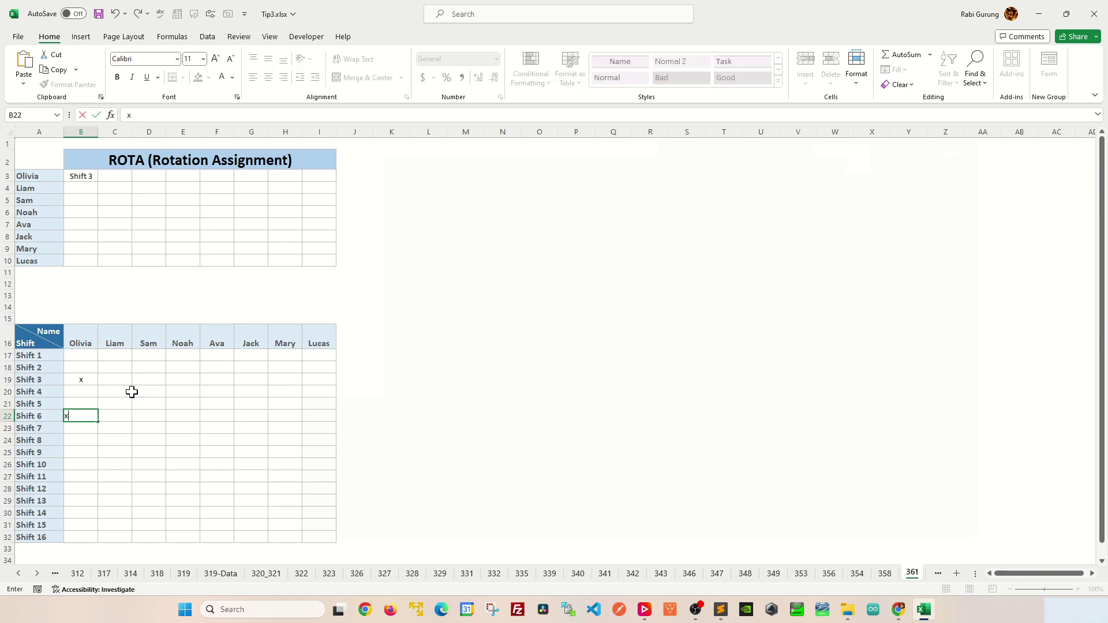
key(Return)
key(Down)
key(Down)
text(x)
key(Return)
key(Down)
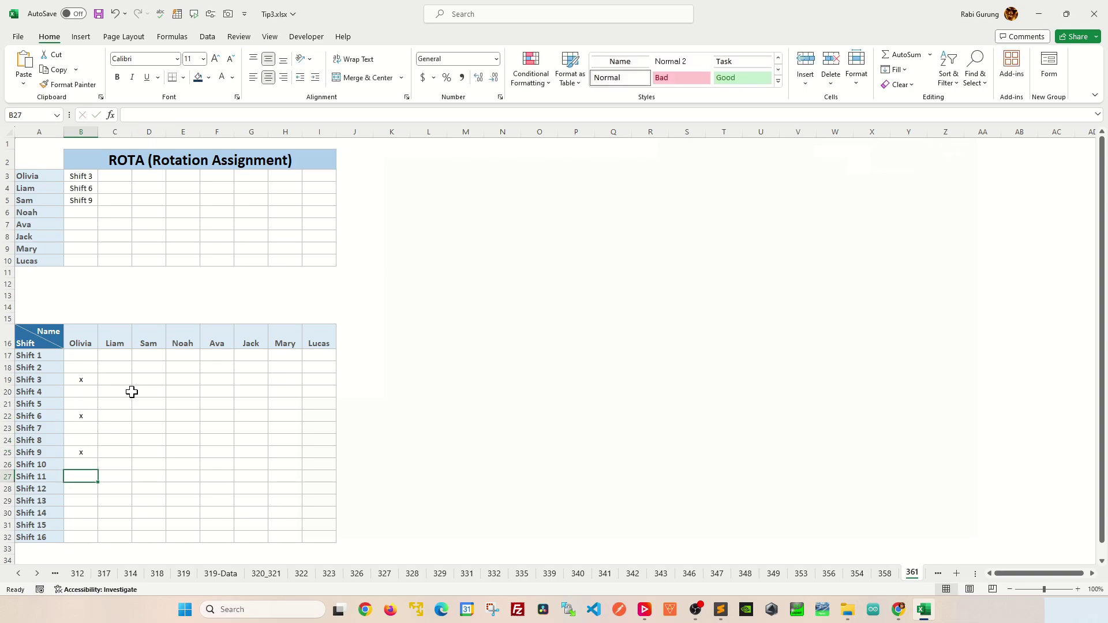
text(x)
key(Return)
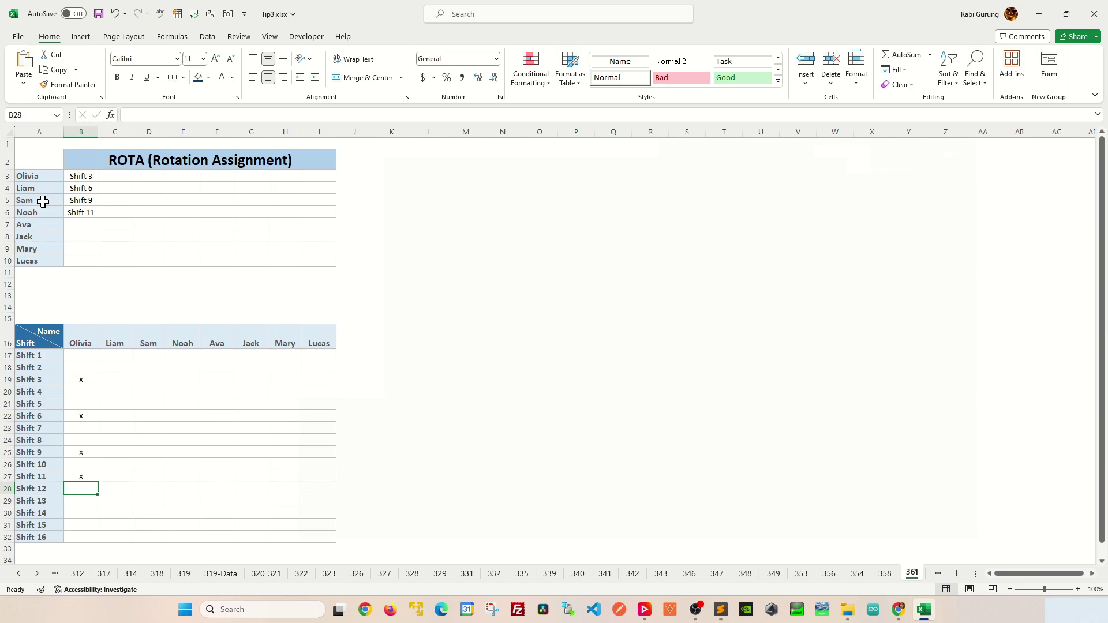
- Wrap the FILTER formula in cell B3 in TRANSPOSE so the assigned shifts spill across the row
click(88, 175)
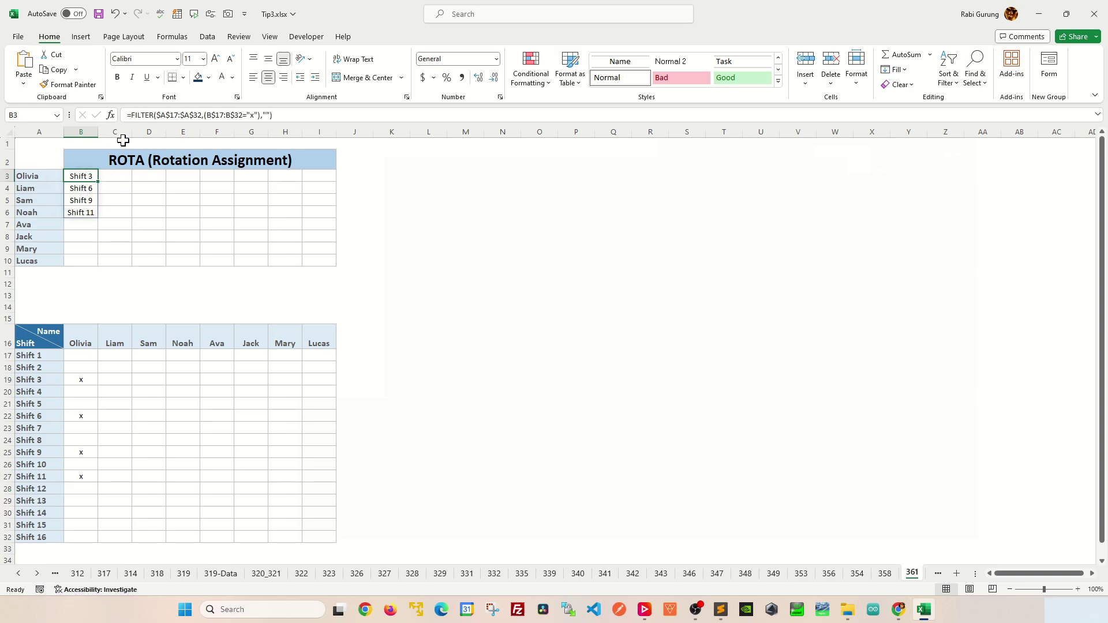
click(135, 115)
text(TRANSPOSE()
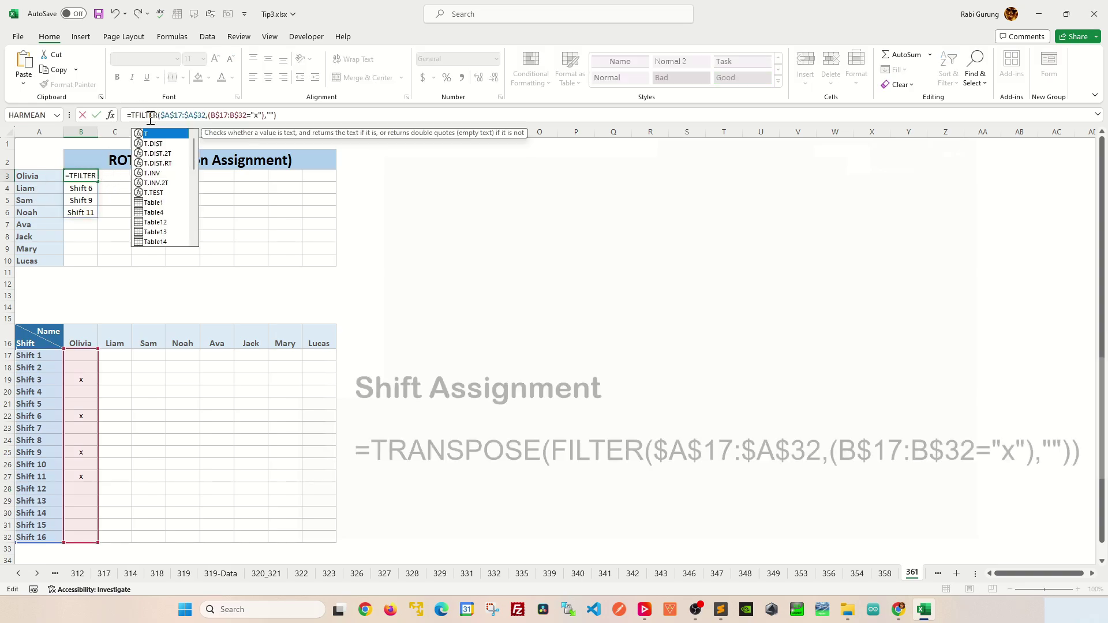
key(End)
text())
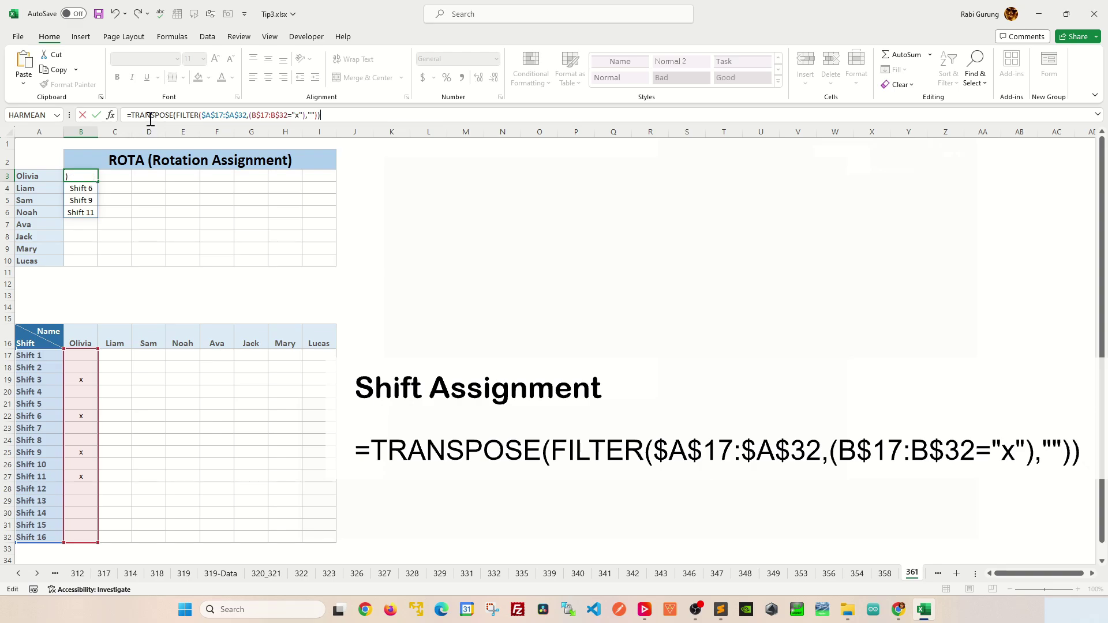
key(Return)
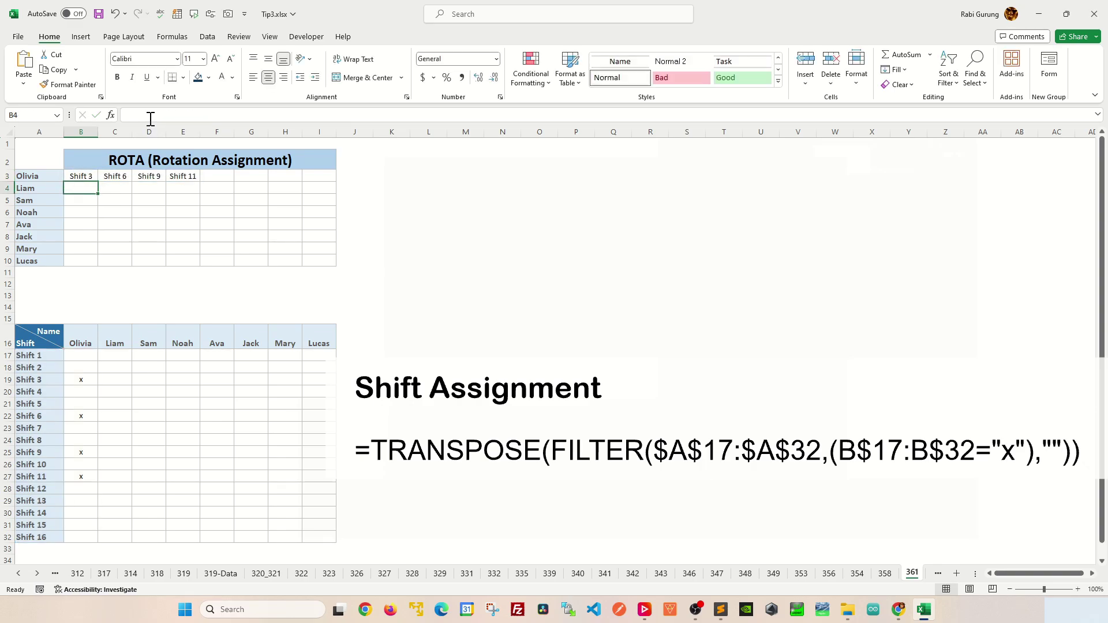
- Mark Shift 4 with x in column B of the shift table
click(84, 394)
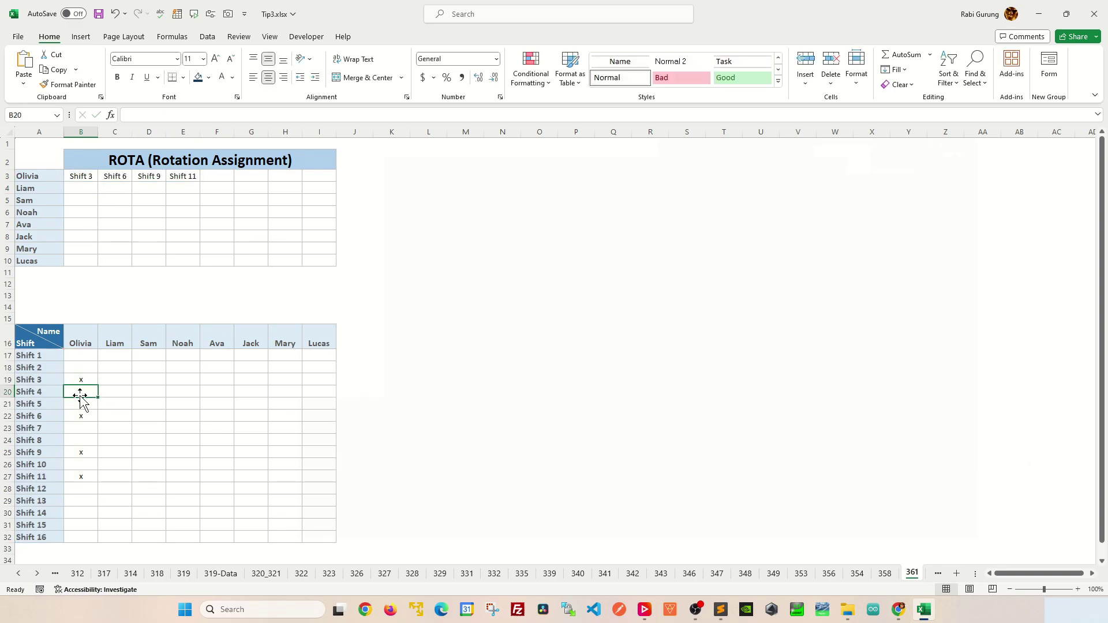
text(x)
key(Return)
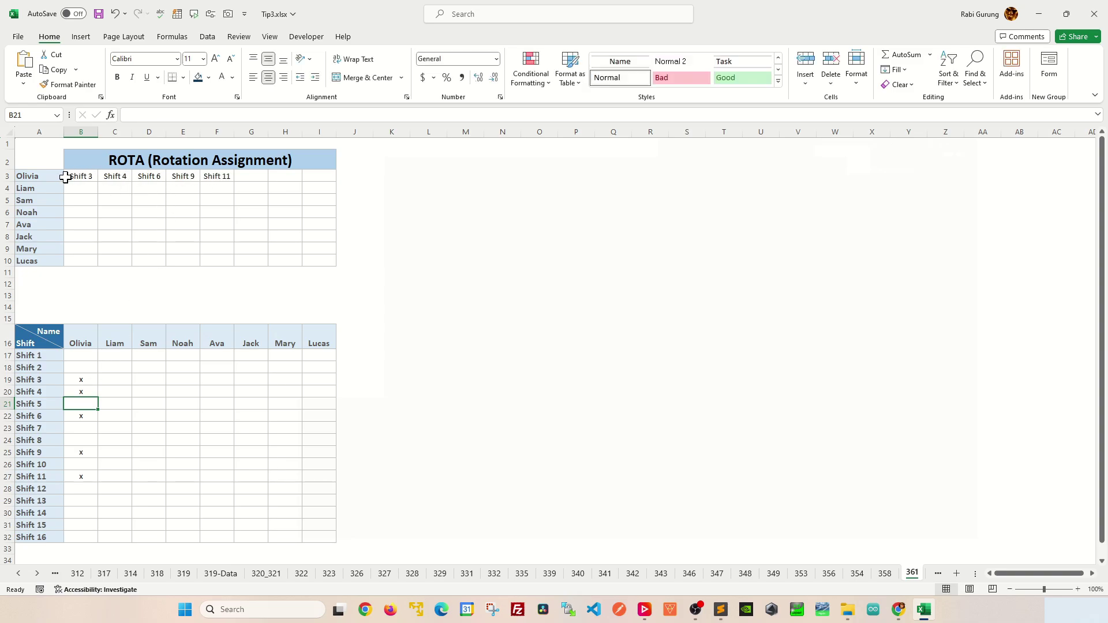
- Copy the TRANSPOSE formula from B3 down through B10 for the remaining people in the rota
click(88, 177)
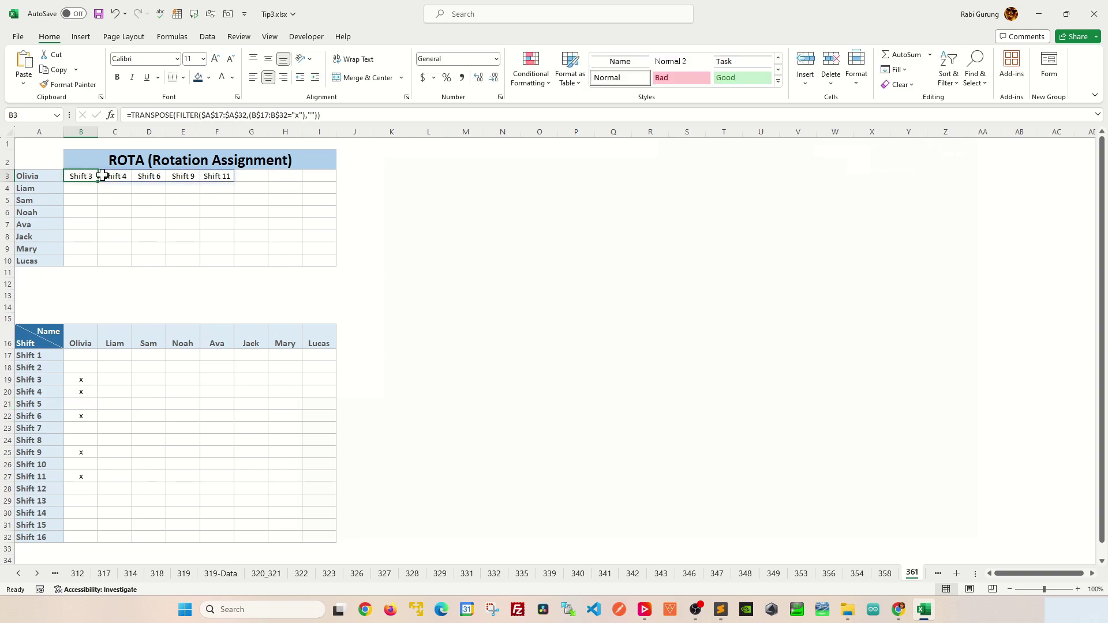
drag(99, 182, 92, 261)
click(128, 237)
- Mark Shift 13 with x in column B of the shift table
click(84, 500)
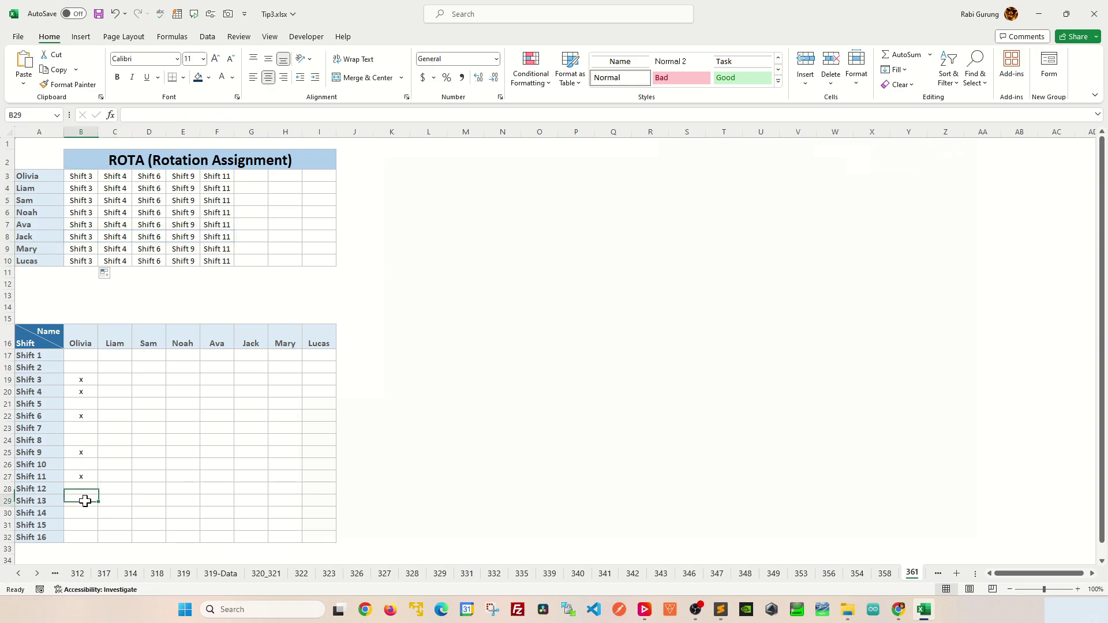
text(x)
key(Return)
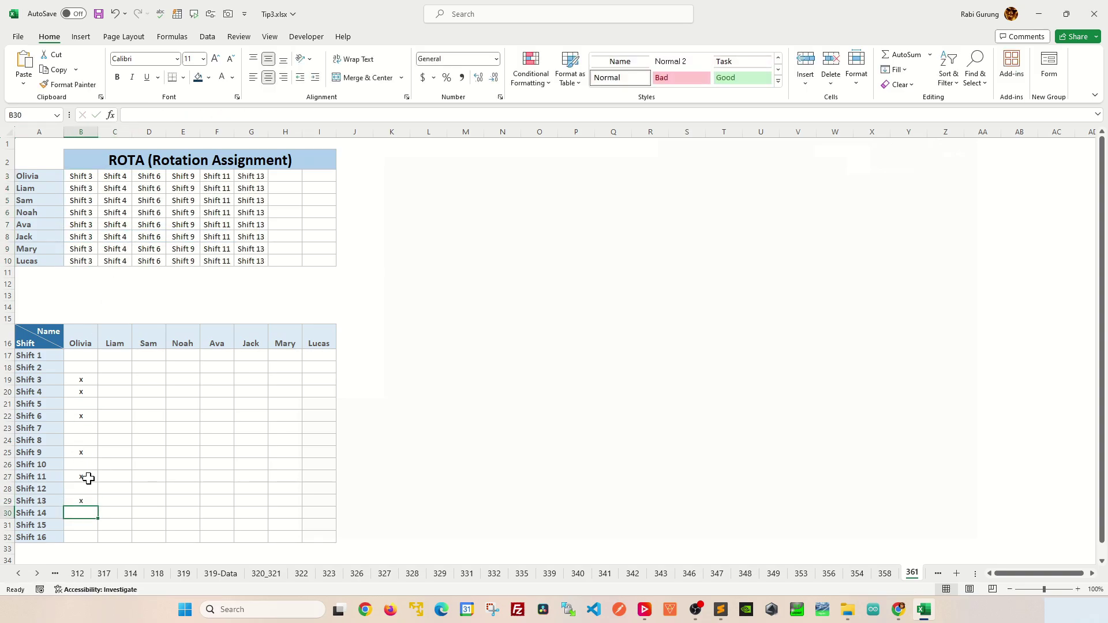
- Mark Shift 8 with x in column D of the shift table
key(Up)
key(Up)
key(Up)
key(Up)
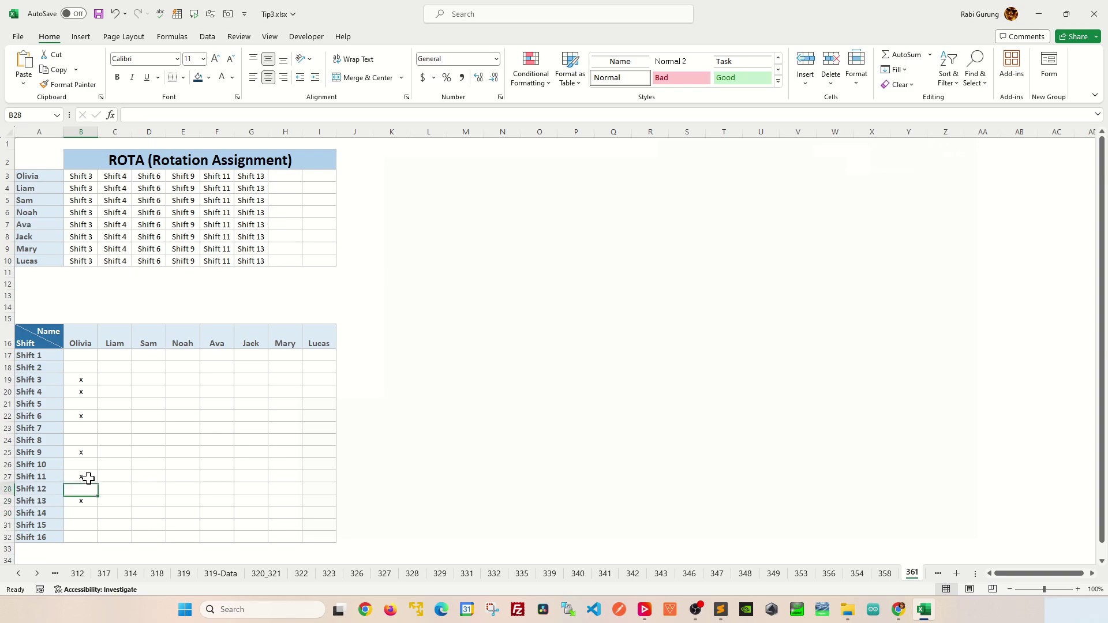
key(Right)
key(Right)
key(Up)
key(Up)
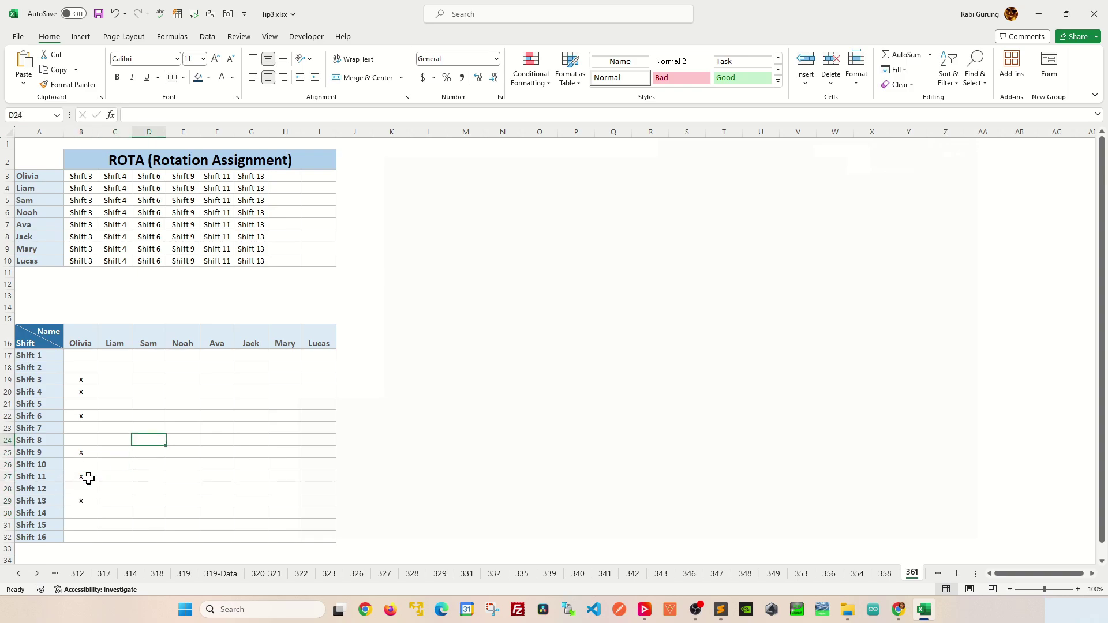
text(x)
key(Up)
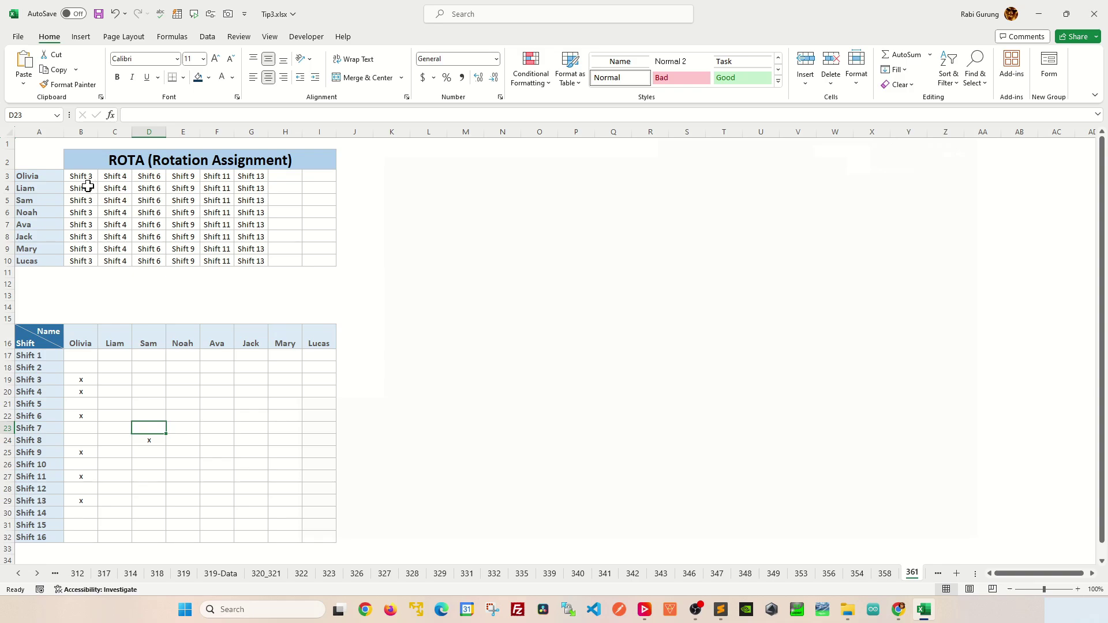
- Change the criteria range in B4's formula to C$17:C$32 so it reads the second person's column
click(88, 186)
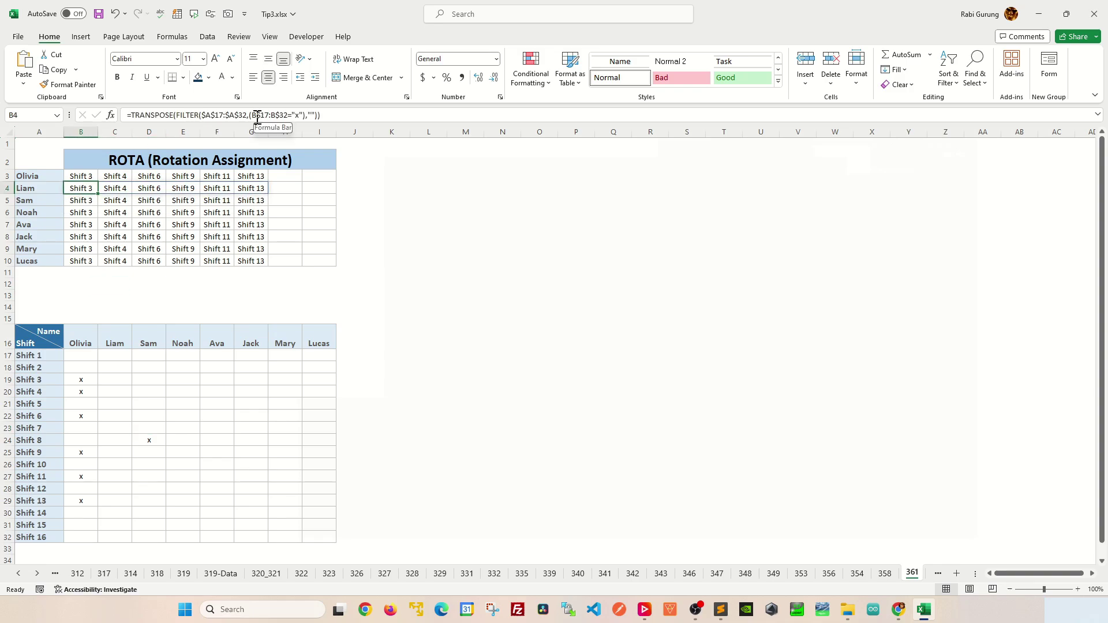
key(F2)
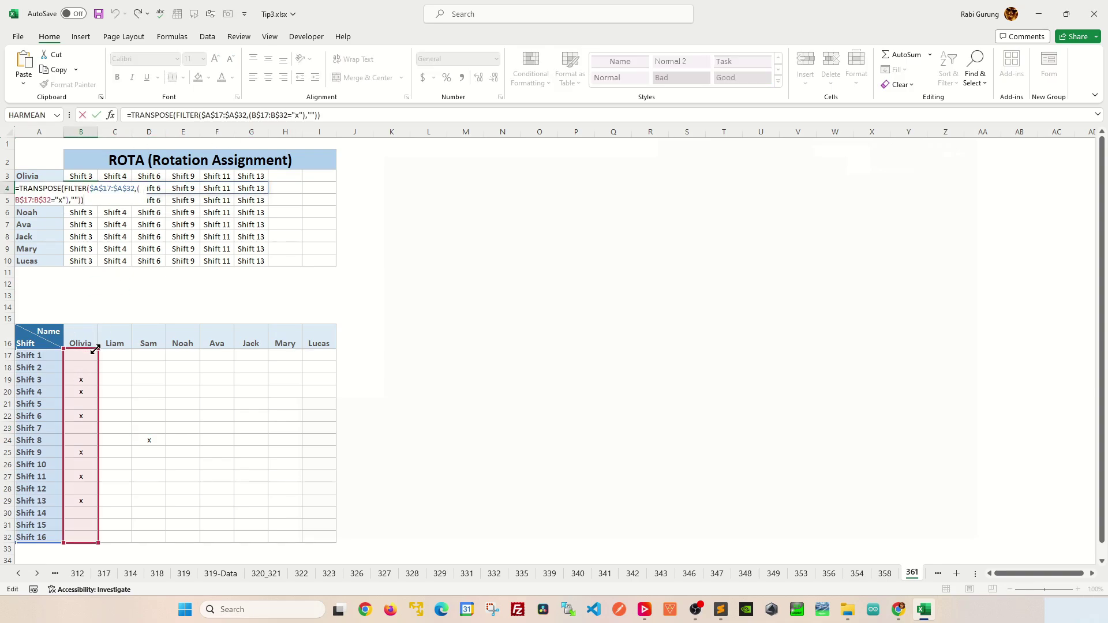
key(Escape)
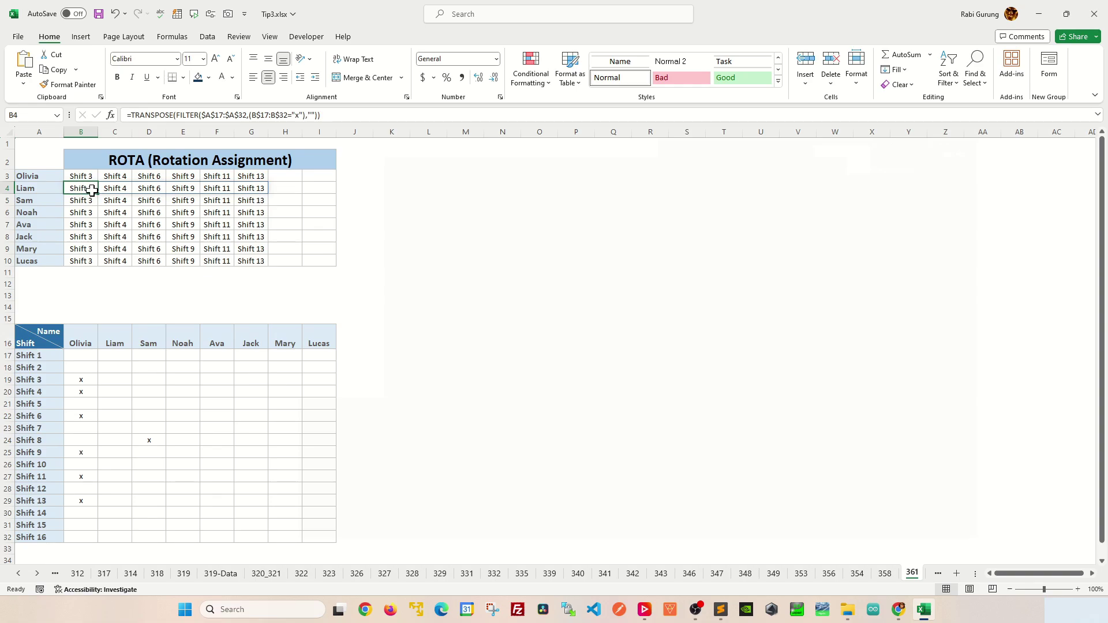
key(F2)
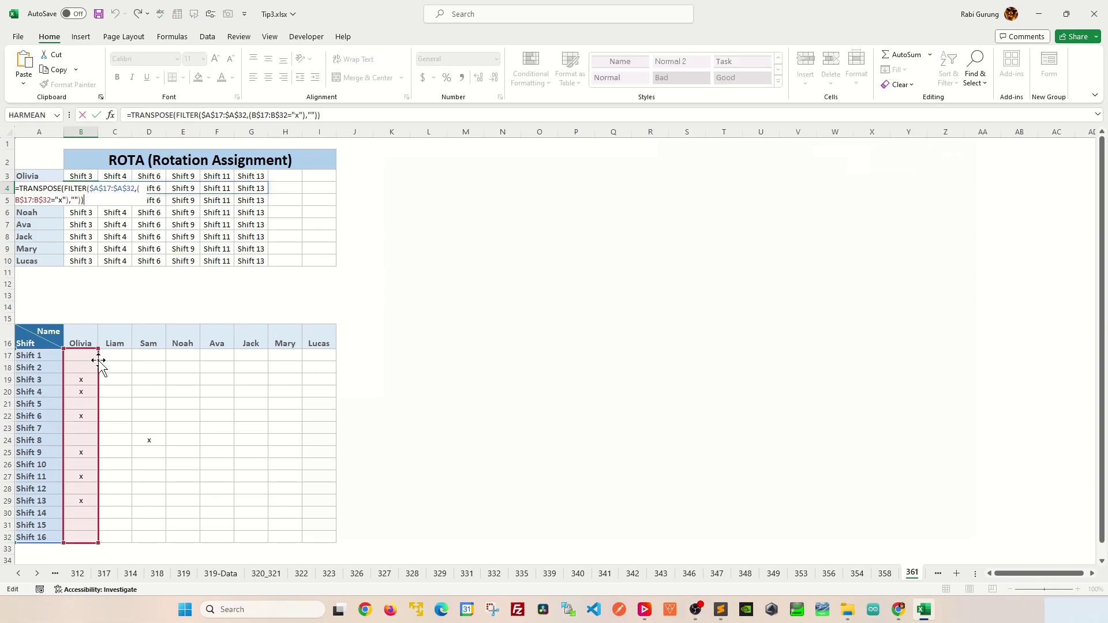
drag(98, 360, 124, 358)
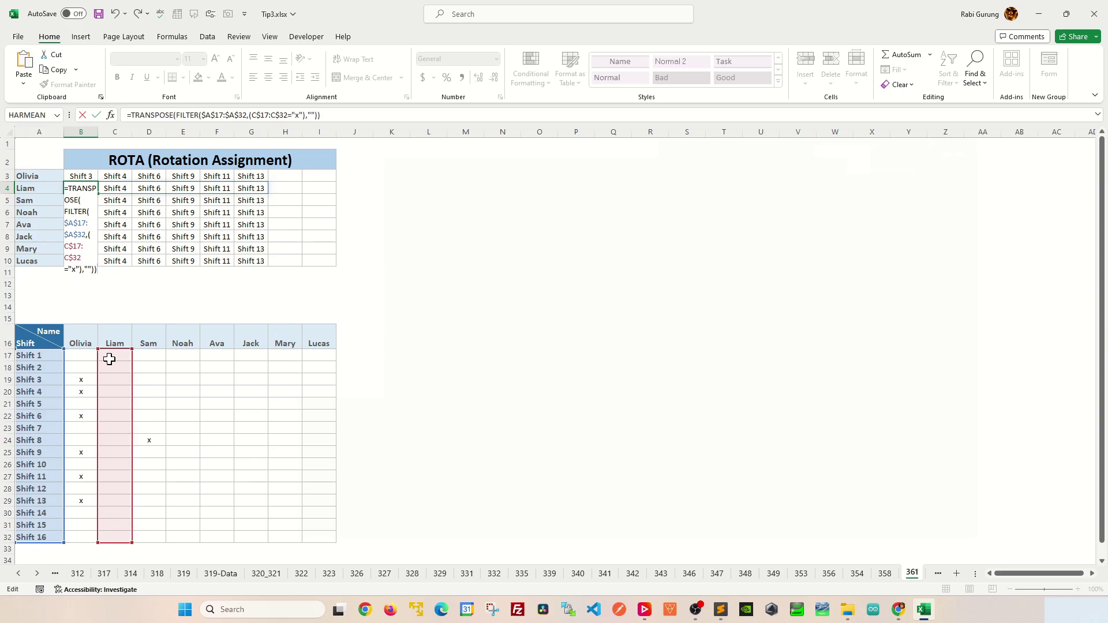
key(Return)
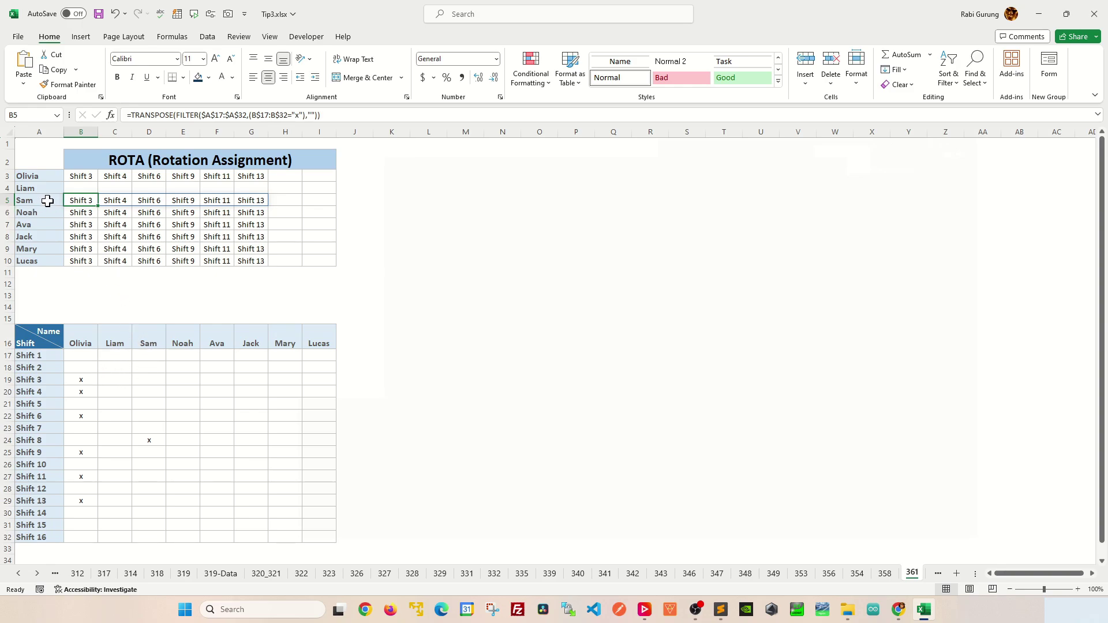
- Change the FILTER criteria range to D$17:D$32 in B5's formula and to E$17:E$32 in B6's formula
double_click(81, 200)
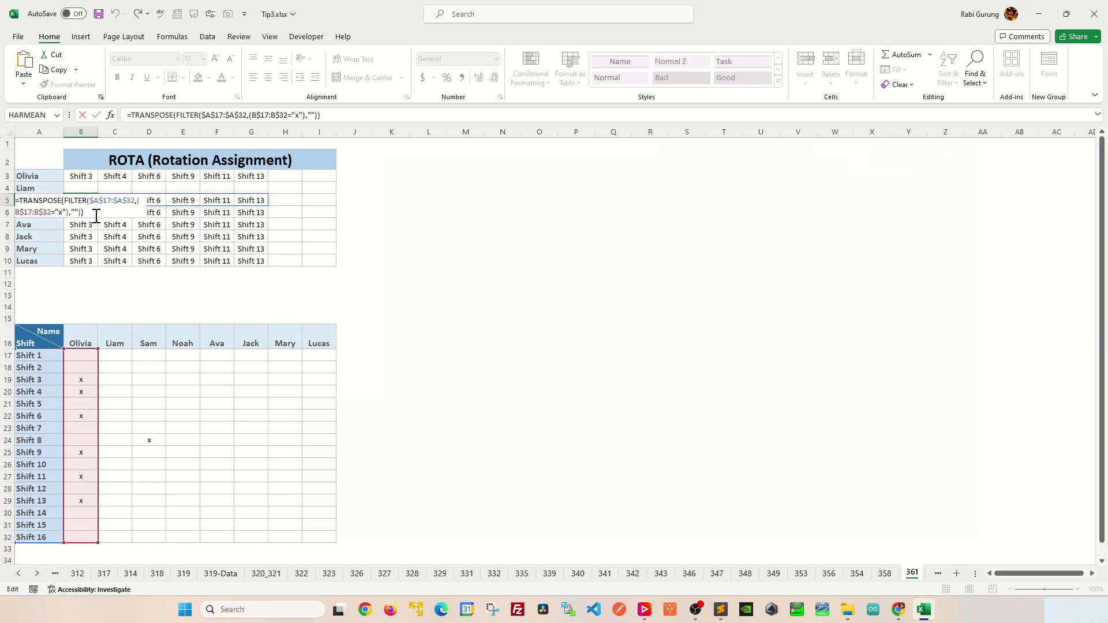
drag(99, 374, 143, 377)
key(Return)
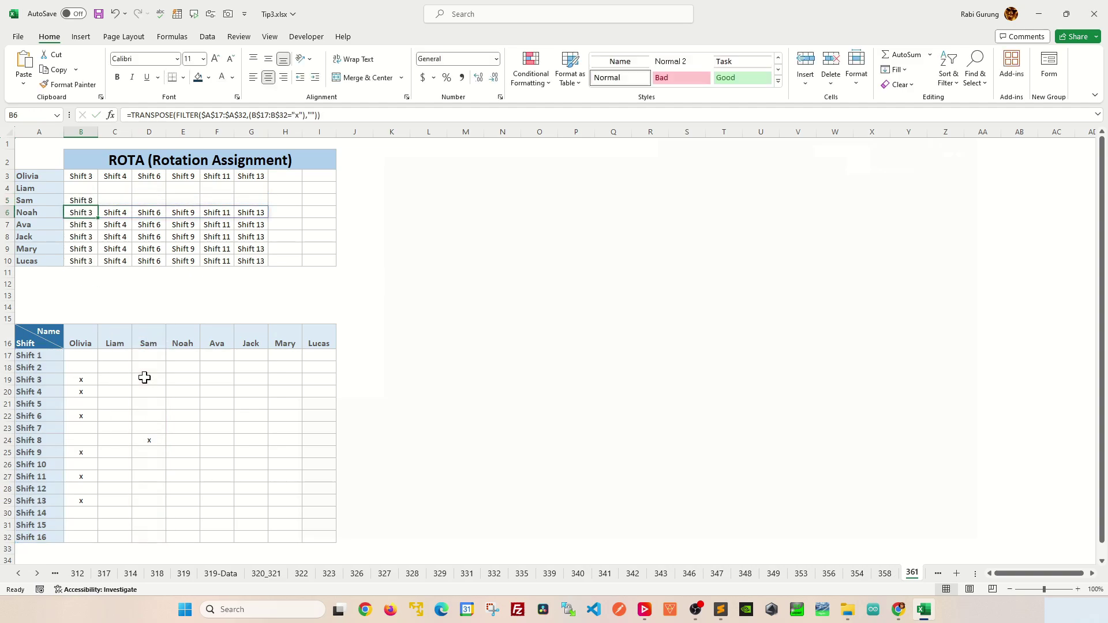
key(F2)
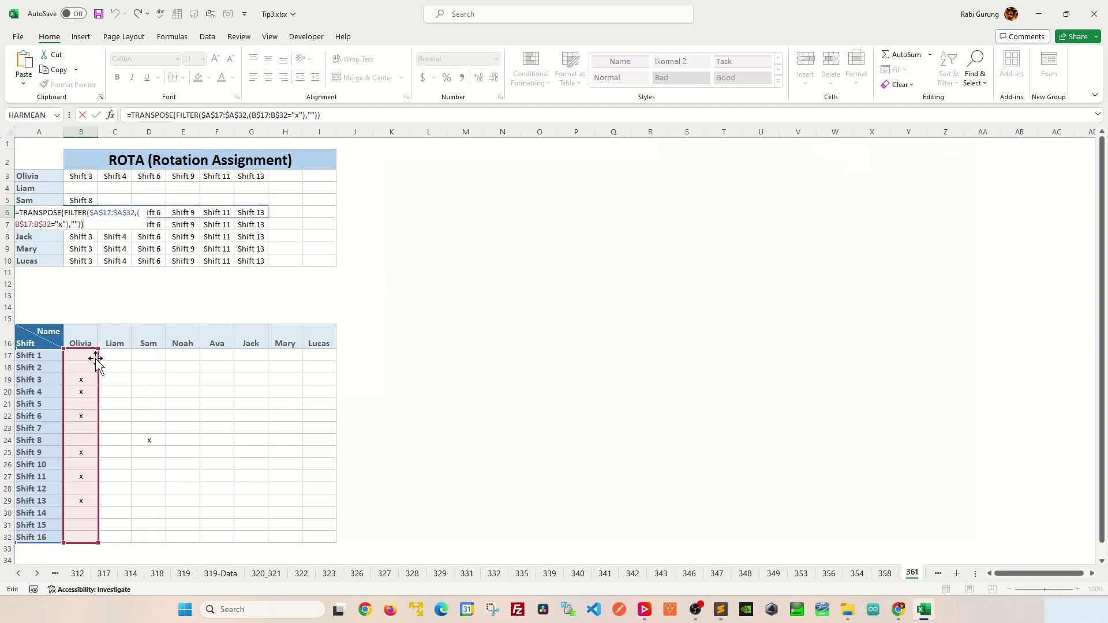
drag(95, 362, 178, 366)
key(Return)
- Change the FILTER criteria range to F$17:F$32 in B7's formula and to G$17:G$32 in B8's formula
key(F2)
drag(96, 367, 225, 363)
key(Return)
key(F2)
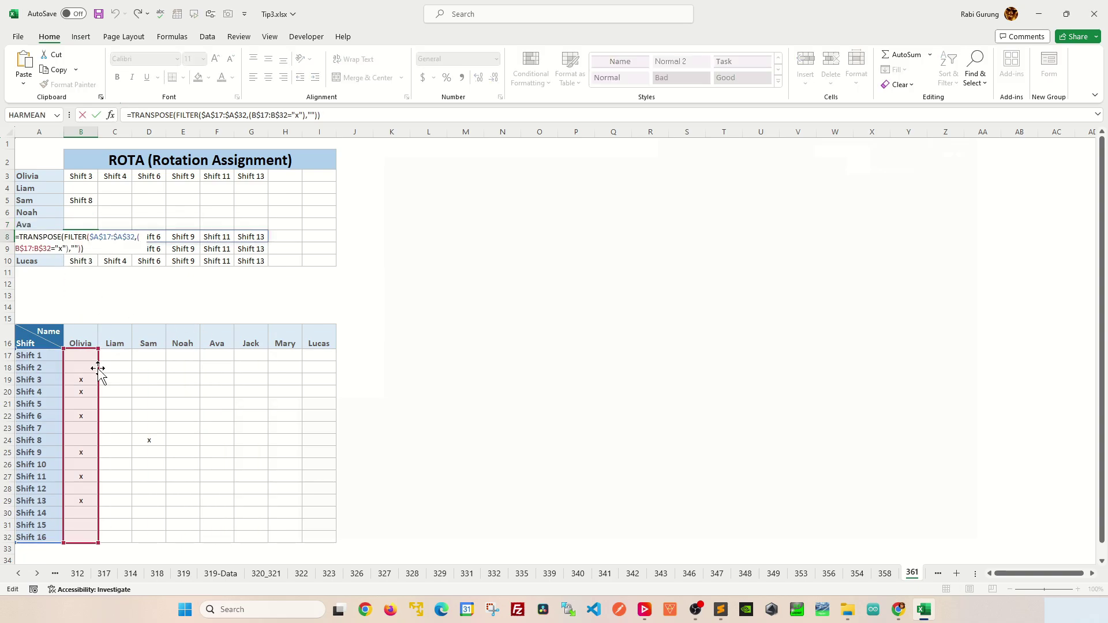
drag(98, 376, 248, 376)
key(Return)
- Change the FILTER criteria range to H$17:H$32 in B9's formula and to I$17:I$32 in B10's formula
key(F2)
drag(98, 372, 277, 381)
key(Return)
key(F2)
drag(96, 365, 303, 369)
key(Return)
click(236, 399)
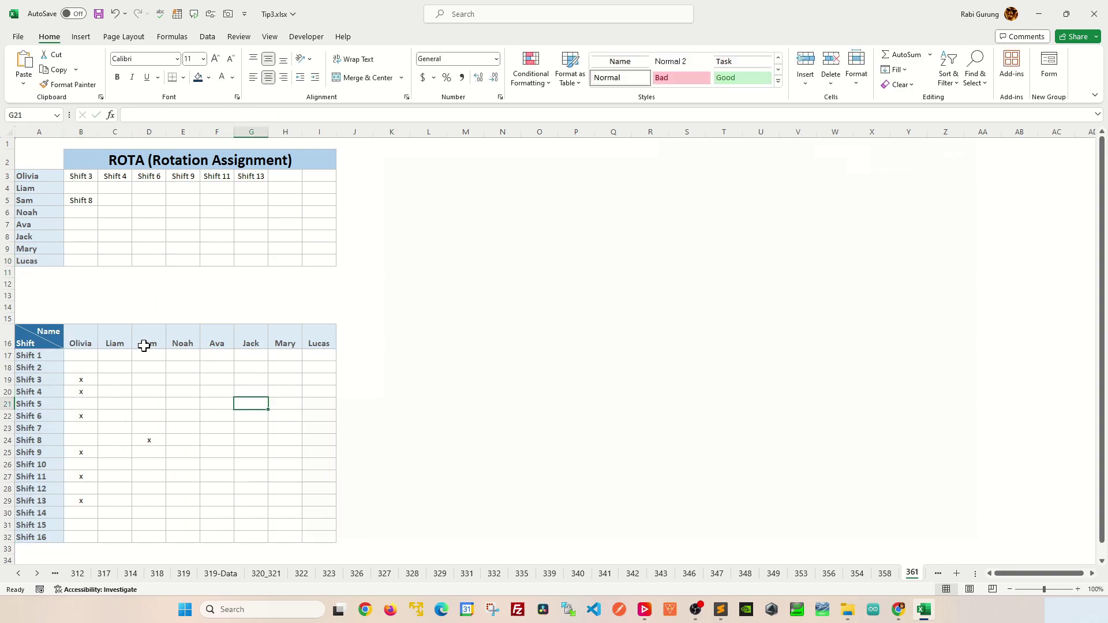
- Mark Shift 5 with x in column D of the shift table
click(154, 442)
text(x)
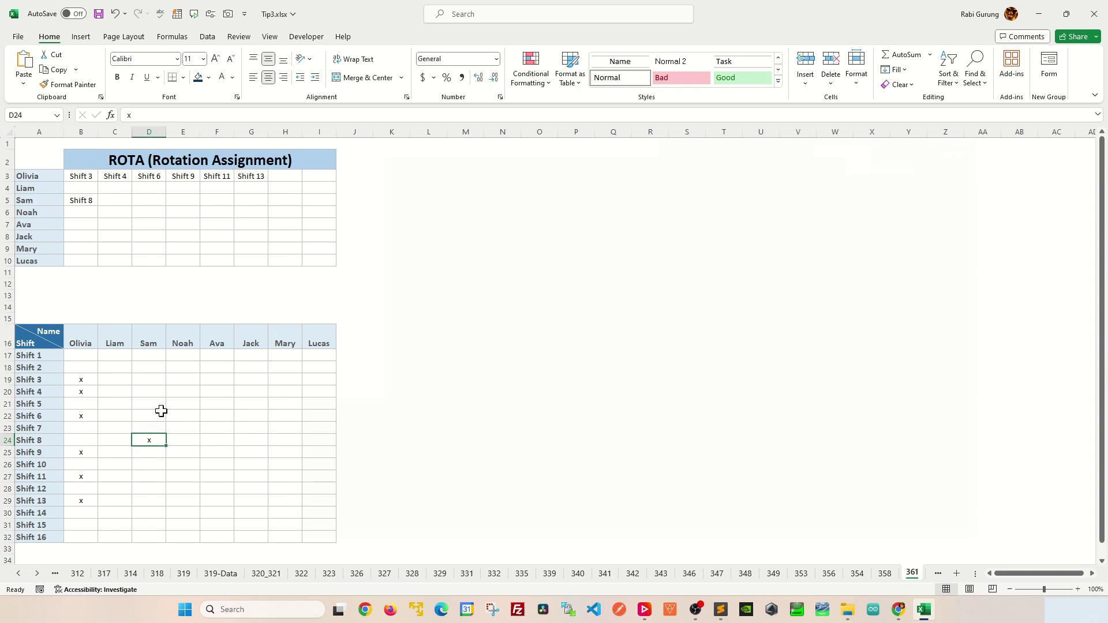
click(156, 401)
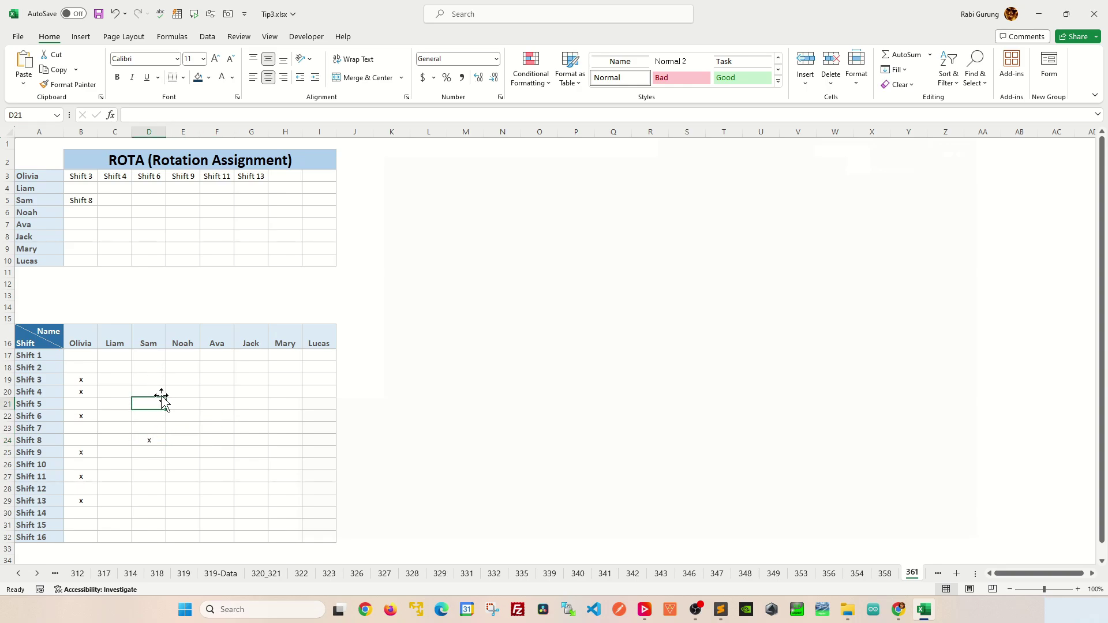
text(x)
click(185, 397)
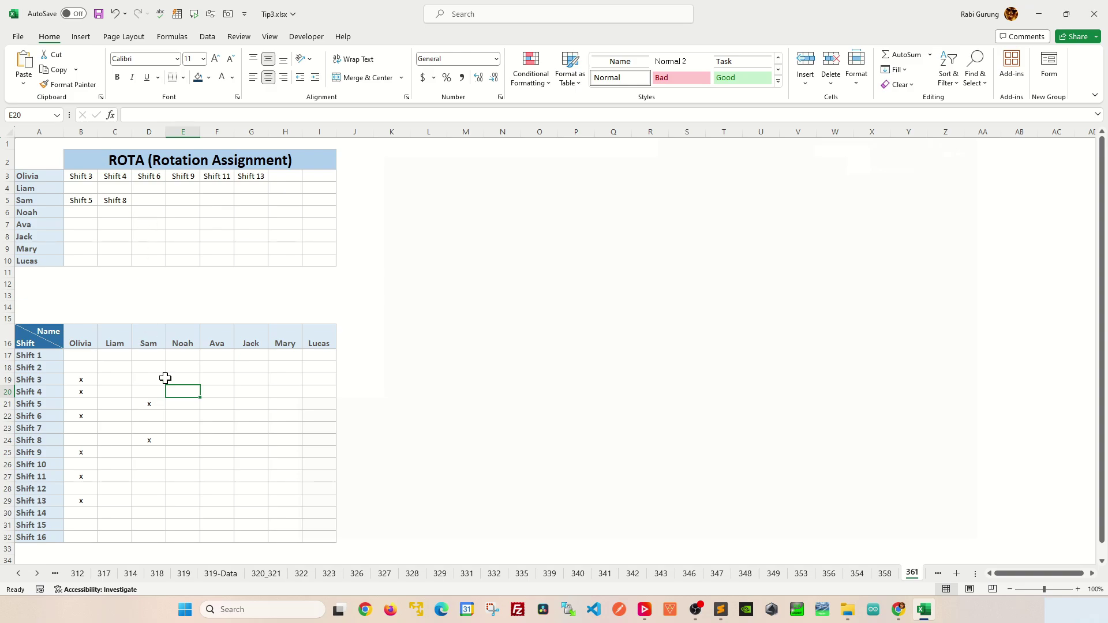
- Mark with x Shifts 7 and 2 in column G, Shift 4 in column H, and Shifts 3 and 9 in column F
click(256, 424)
text(x)
click(285, 391)
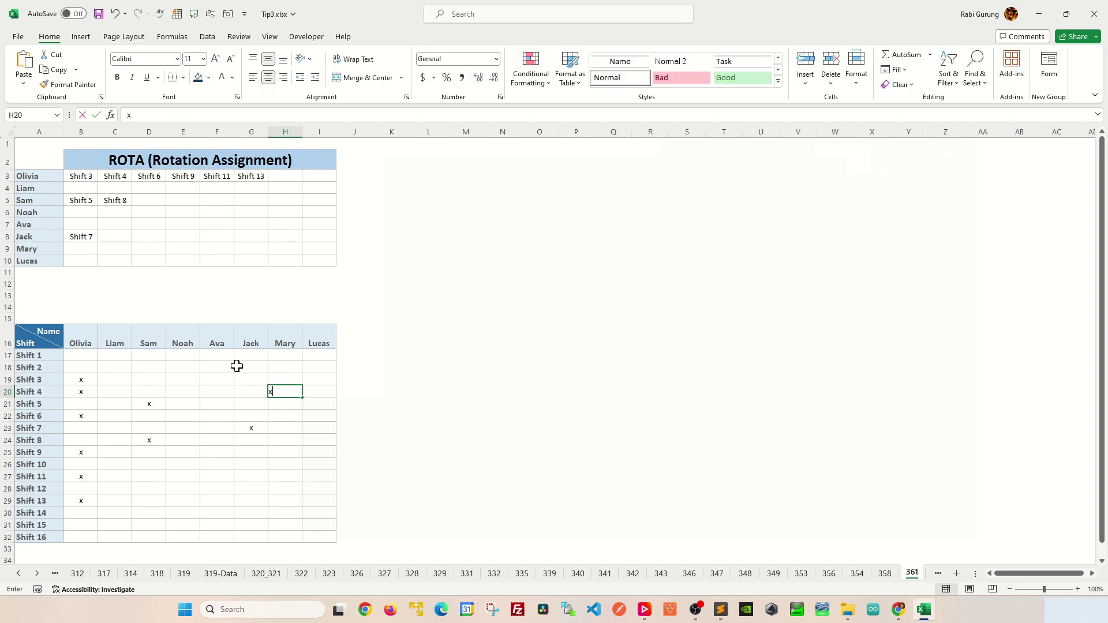
text(x)
click(251, 367)
text(x)
click(213, 379)
text(x)
click(212, 452)
text(x)
- Mark Shift 14 with x in columns I and H, and Shift 13 in column G of the shift table
click(319, 513)
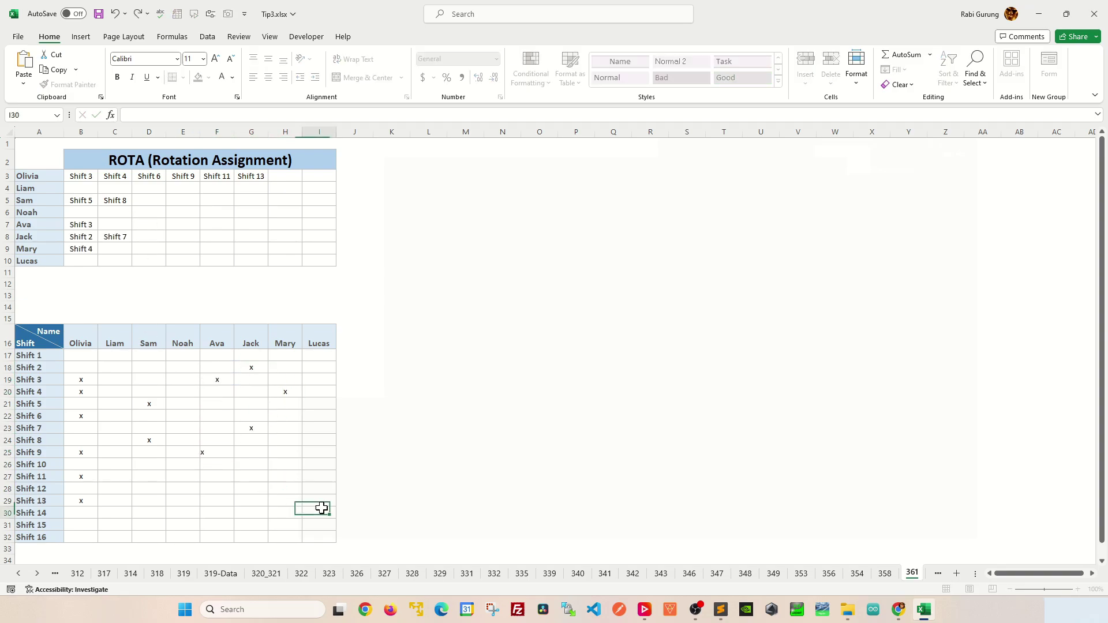
text(x)
click(277, 513)
text(x)
click(239, 504)
text(x)
- Mark Shift 12 with x in column E, and Shifts 15 and 11 in both columns D and C of the shift table
drag(186, 486, 185, 481)
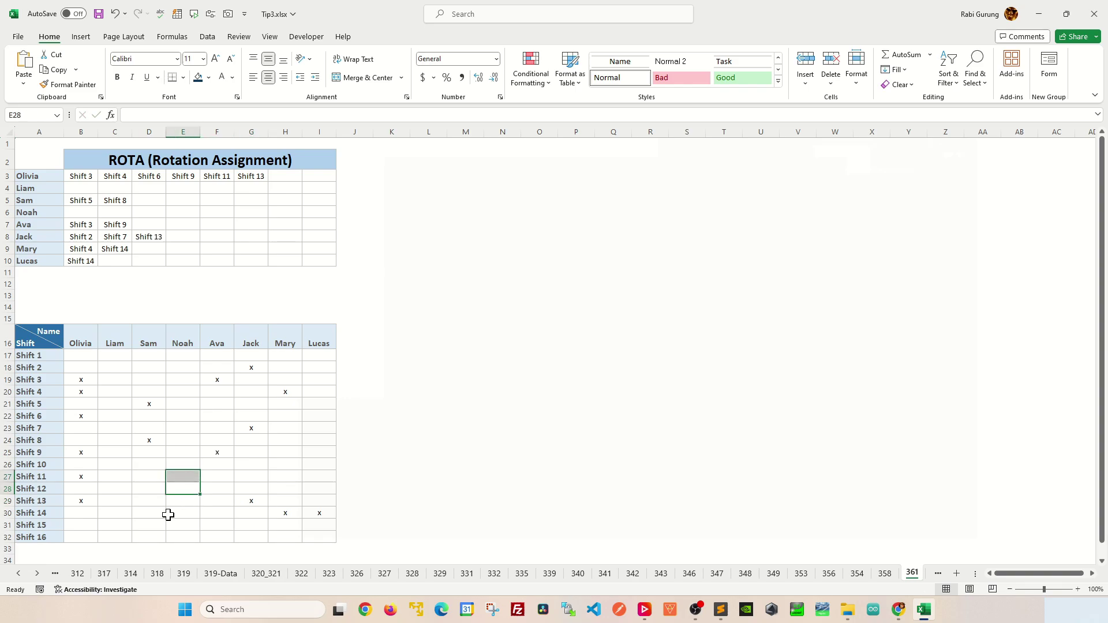
text(x)
click(147, 524)
text(x)
click(137, 478)
text(x)
click(115, 480)
text(x)
click(113, 522)
text(x)
- Mark Shifts 5 and 2 with x in column C, and Shifts 2 and 6 in column E of the shift table
click(116, 404)
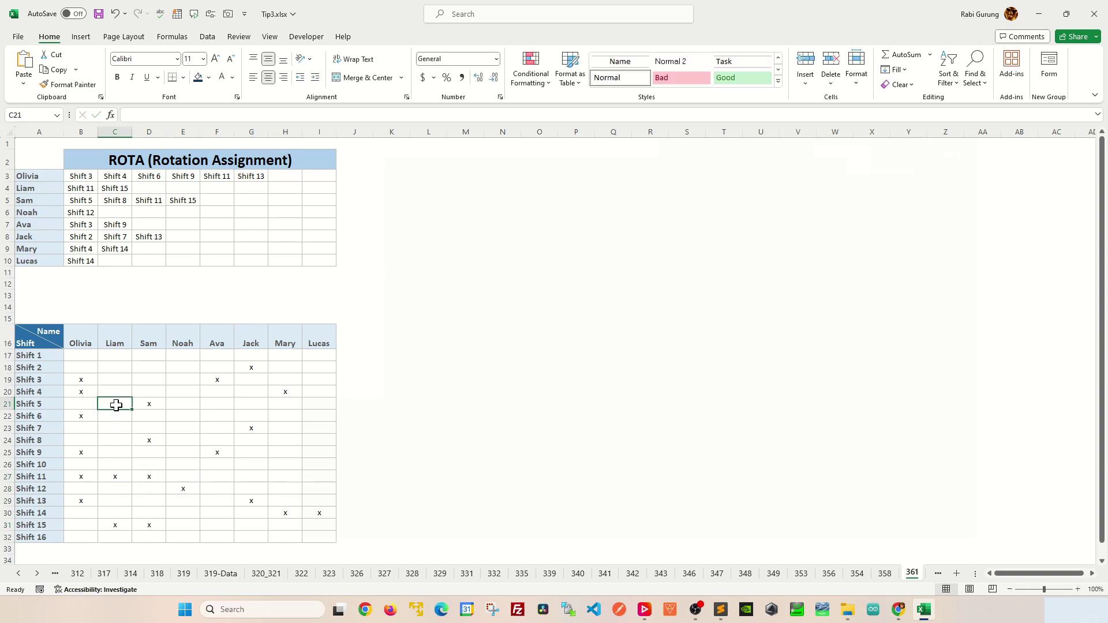
text(x)
click(117, 369)
text(x)
click(216, 465)
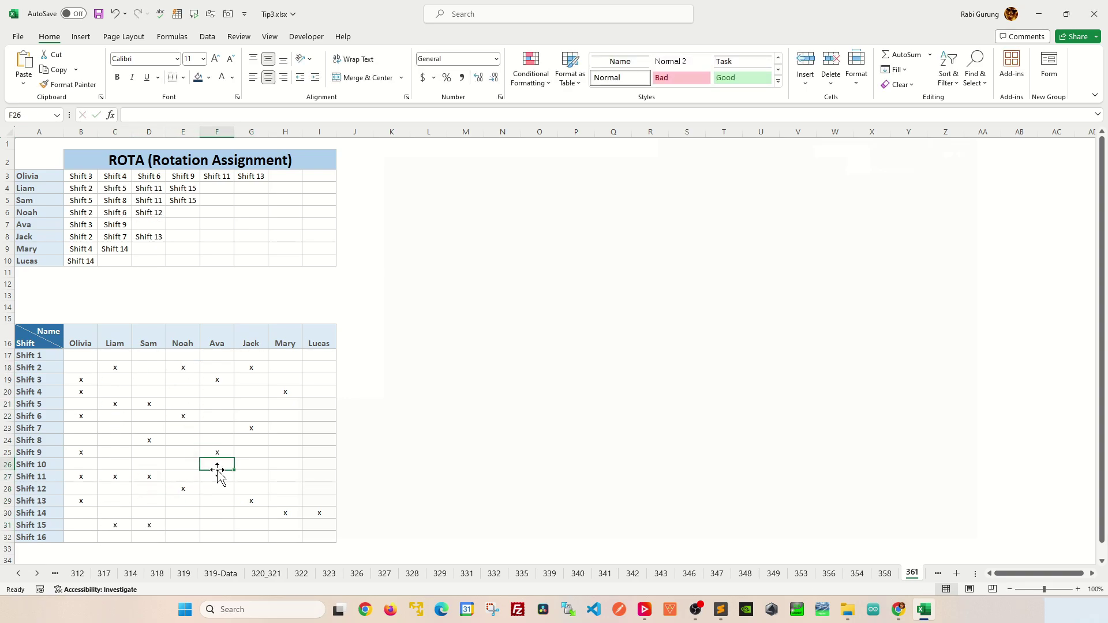